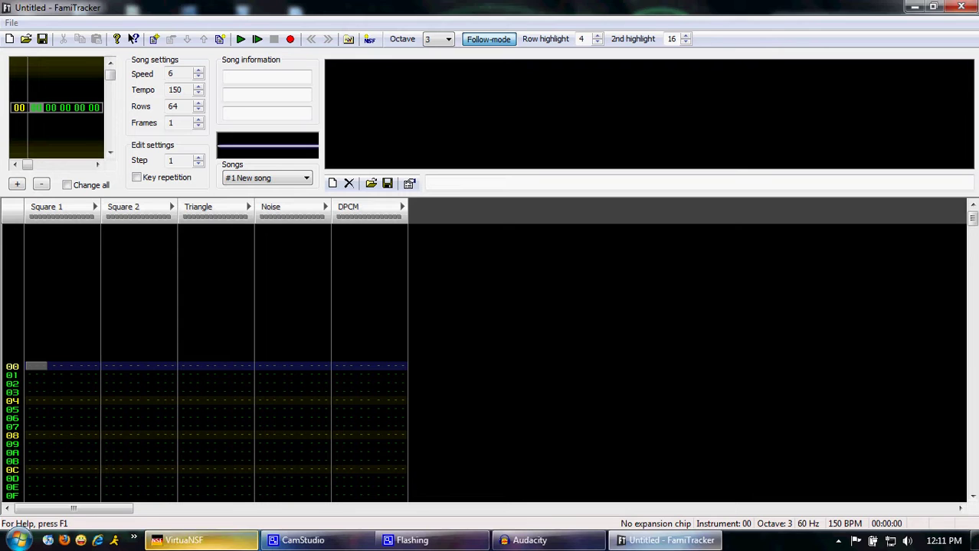
Bring VirtuaNSF and its Volume balance window to the front, showing Metroid track 5 of 12
key(alt+Tab)
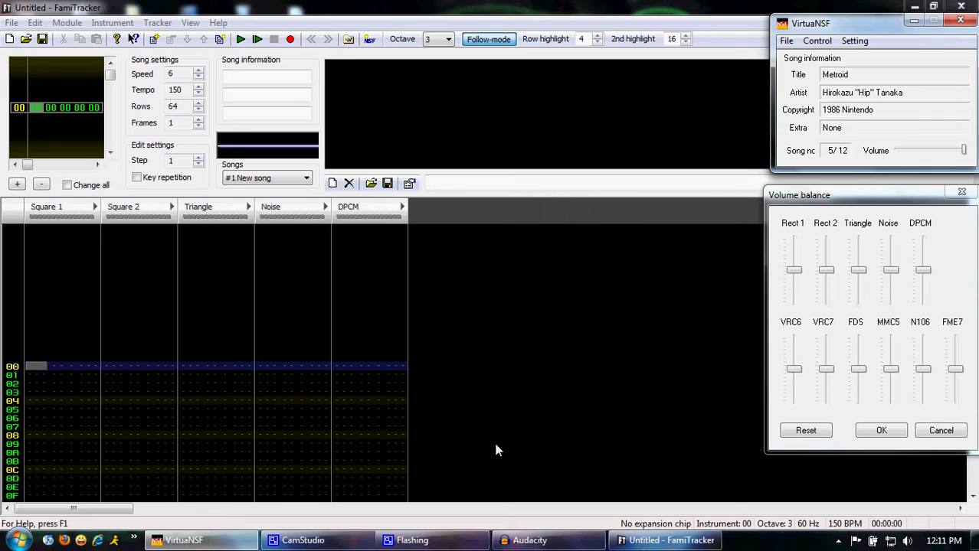
Add instrument 00 - New instrument, open its editor and audition it on the piano keys
click(578, 279)
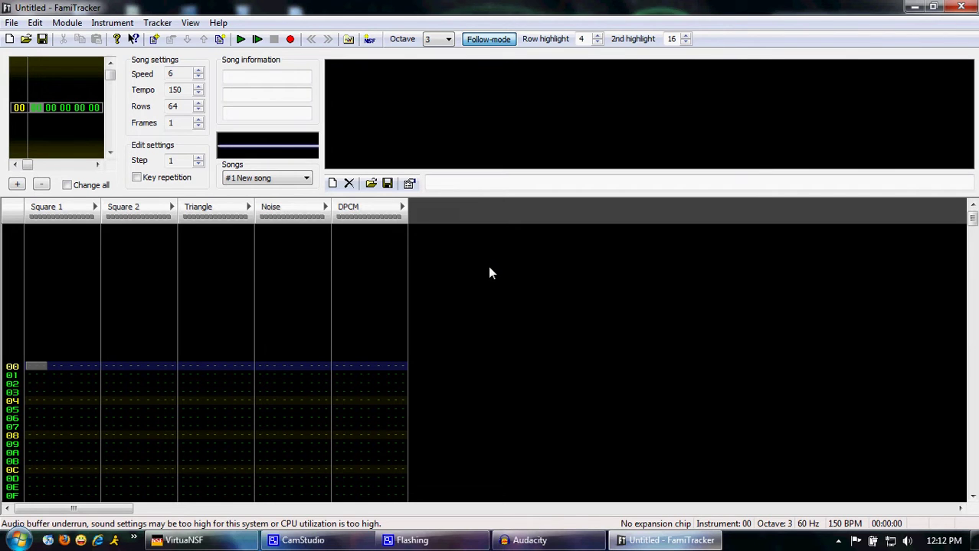
click(333, 185)
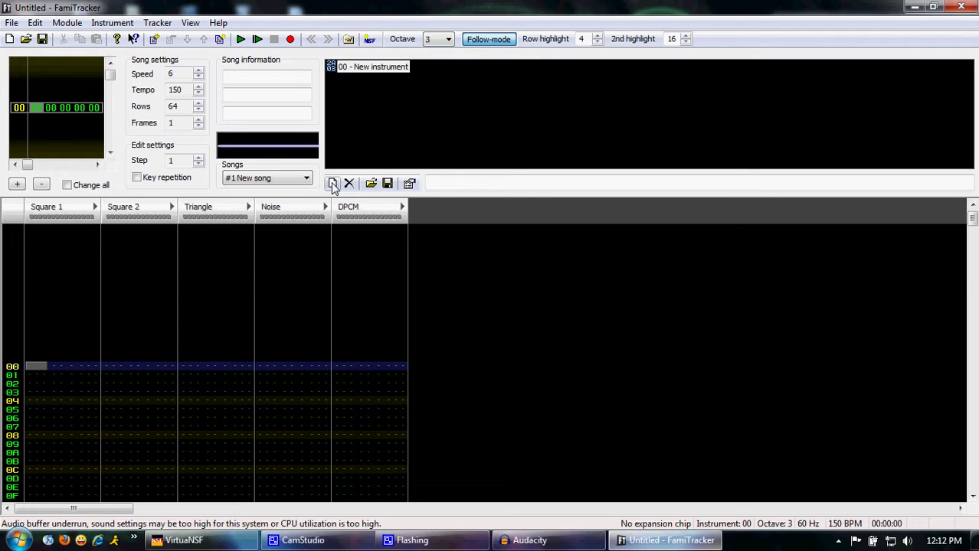
double_click(387, 68)
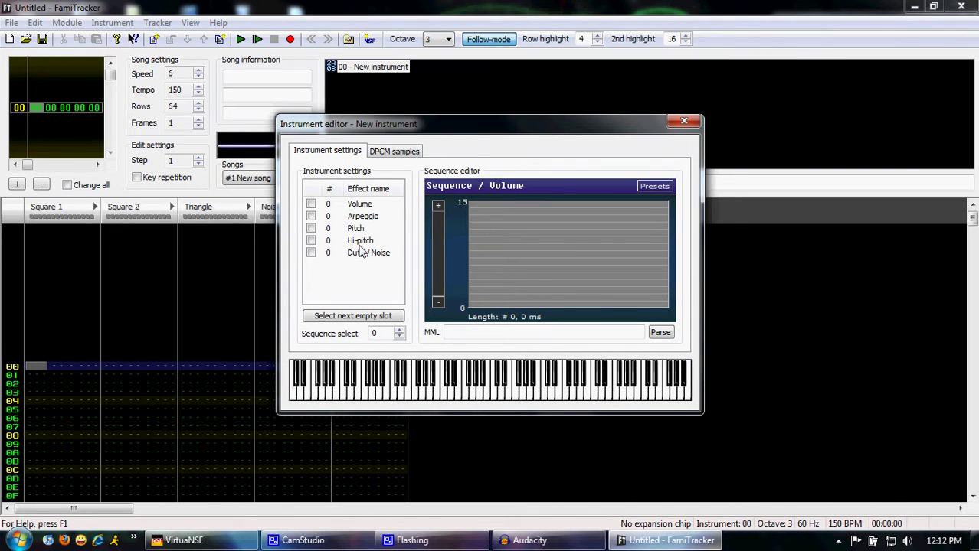
drag(319, 400, 649, 398)
click(354, 206)
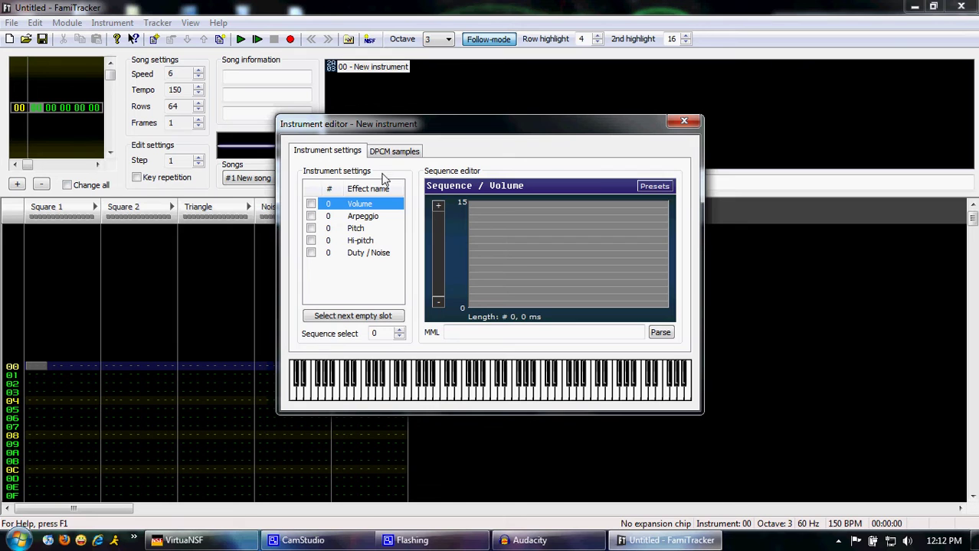
click(311, 204)
click(473, 332)
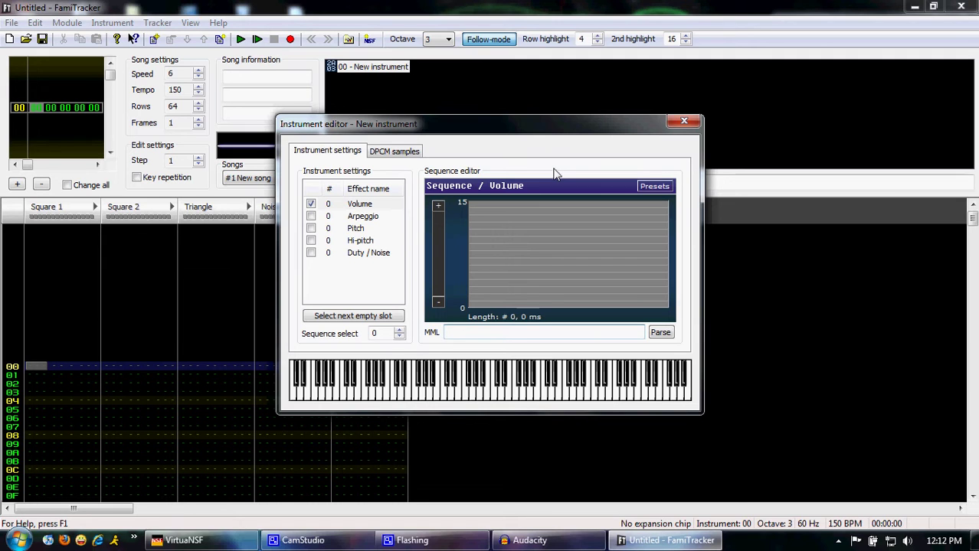
text(15 14 13 12 9 8 7 6 15 15 15 15 15 )
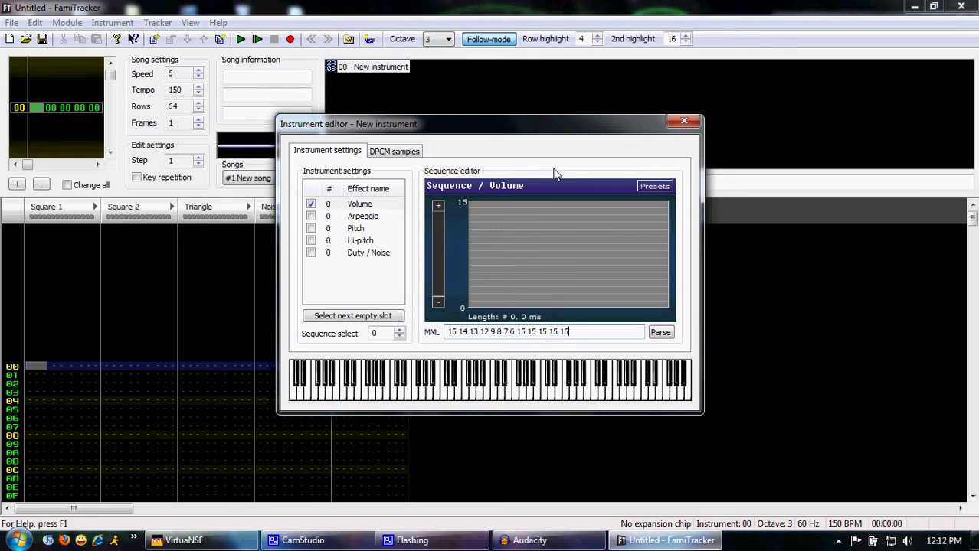
text(4 5 6 7 3 4 5 6)
key(Return)
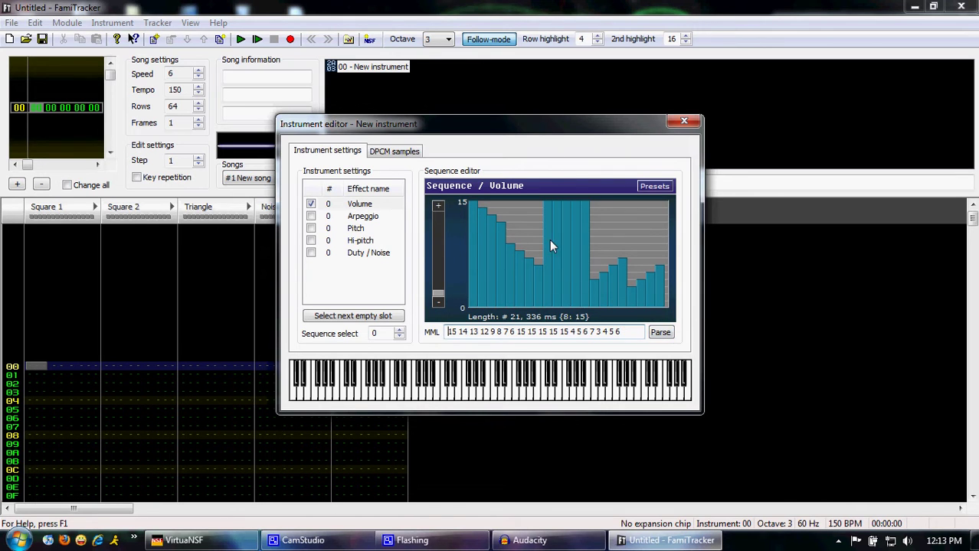
click(507, 392)
drag(638, 335, 245, 343)
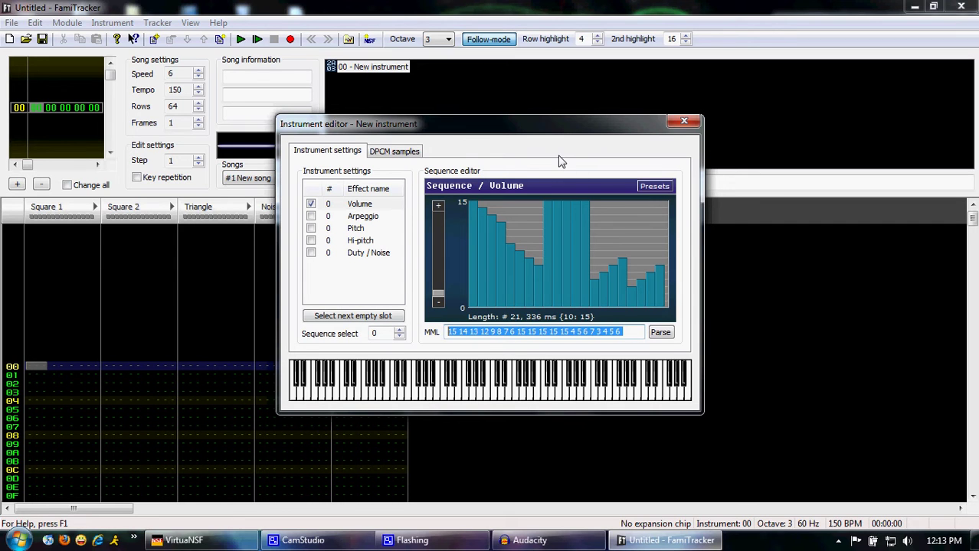
Replace instrument 00's volume envelope with the single level 6
key(BackSpace)
key(Return)
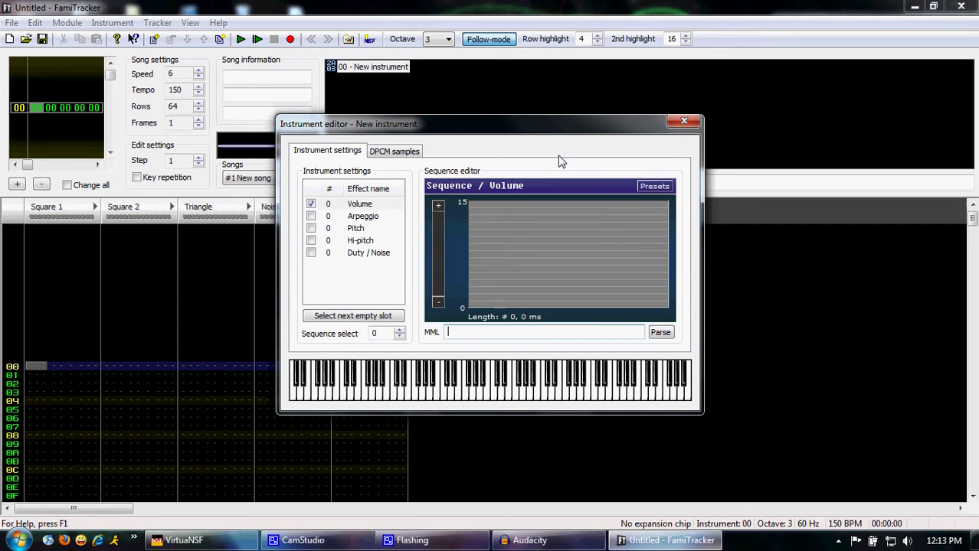
text(6)
key(Return)
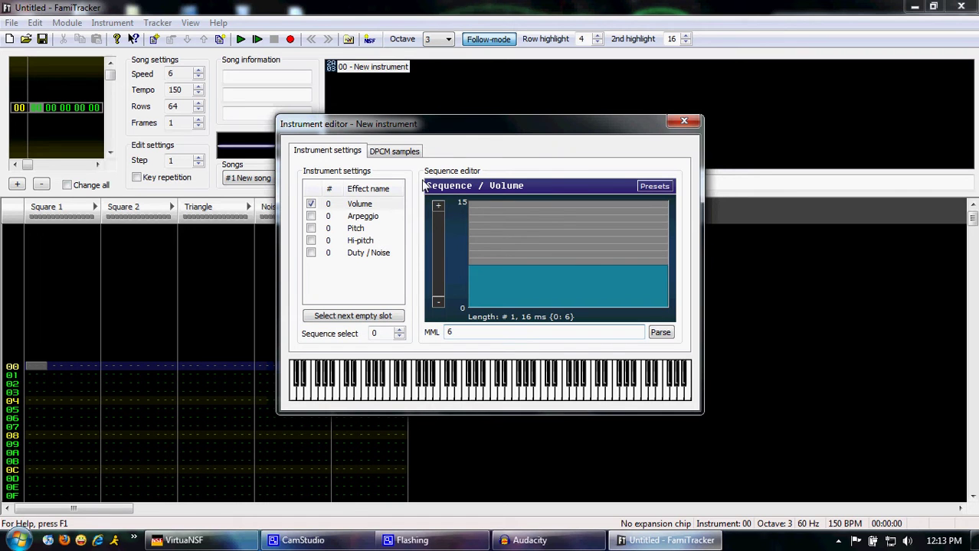
Close the instrument editor and rename instrument 00 to Lead
click(684, 121)
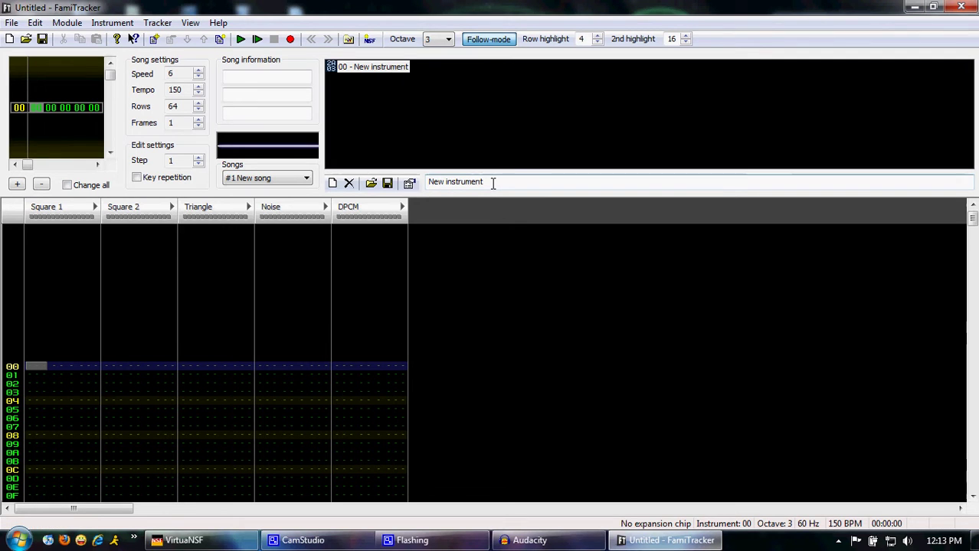
drag(479, 182, 427, 181)
text(Lead)
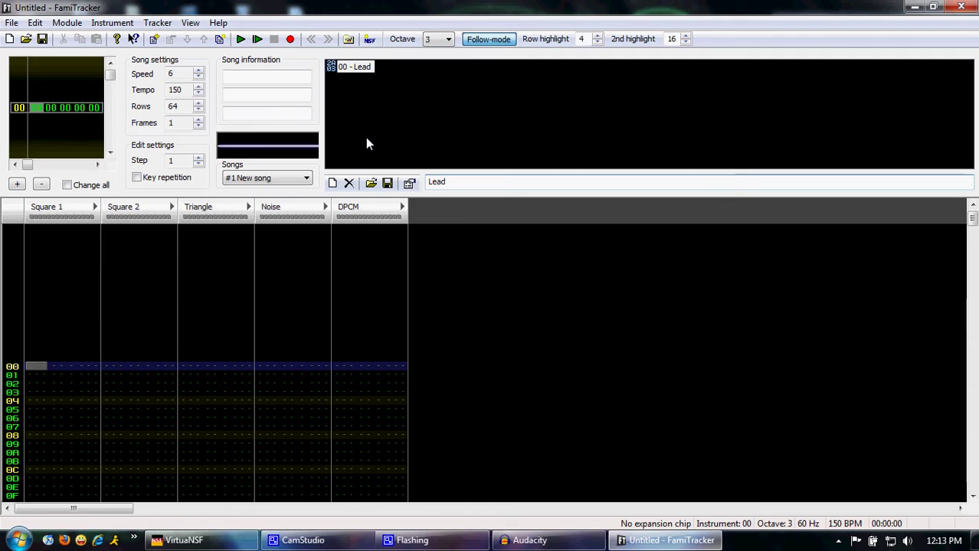
Add instrument 01 and give it its own volume sequence in the next empty slot at level 2
click(330, 183)
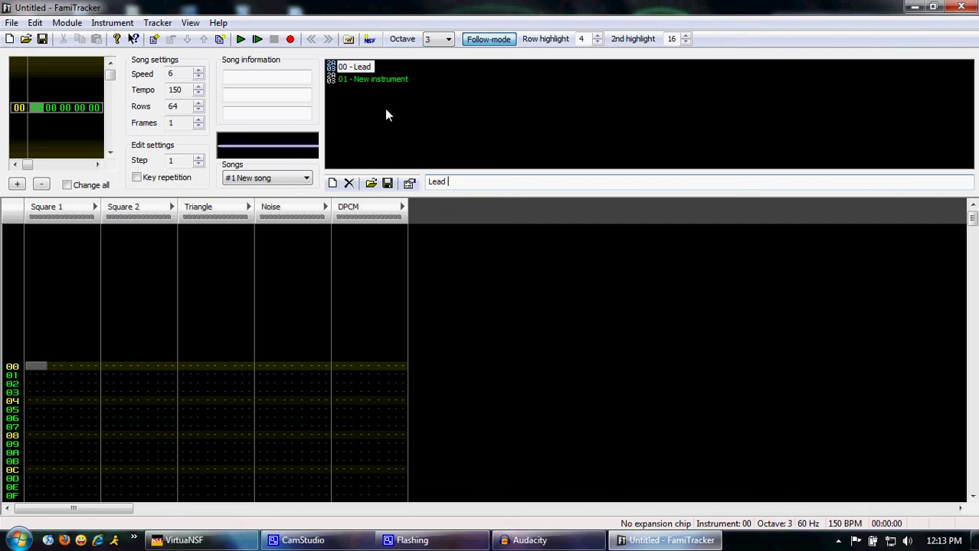
double_click(371, 79)
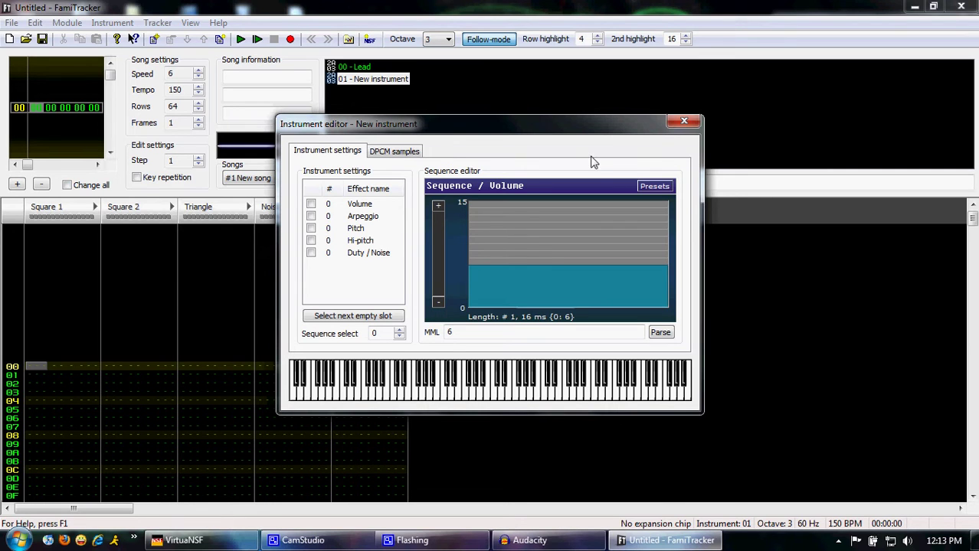
click(311, 204)
click(377, 317)
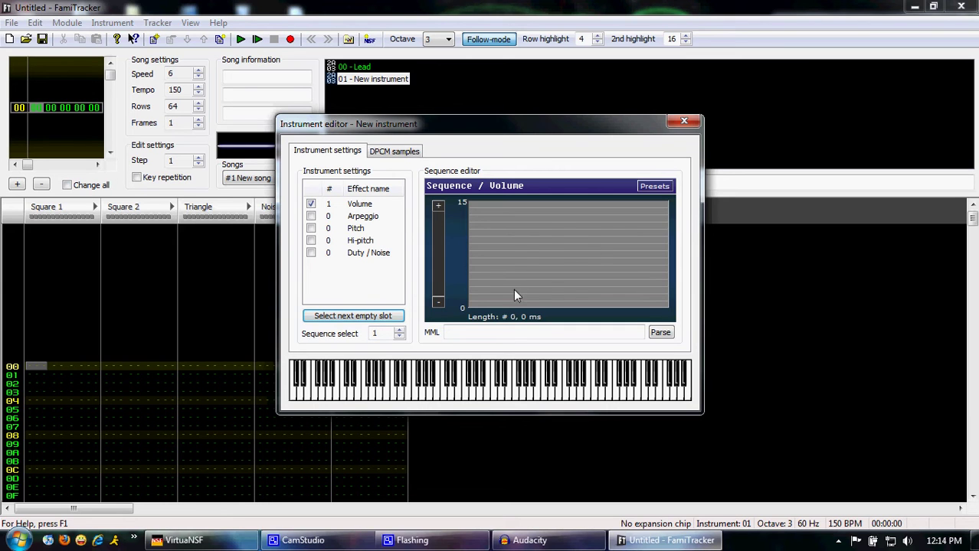
key(Tab)
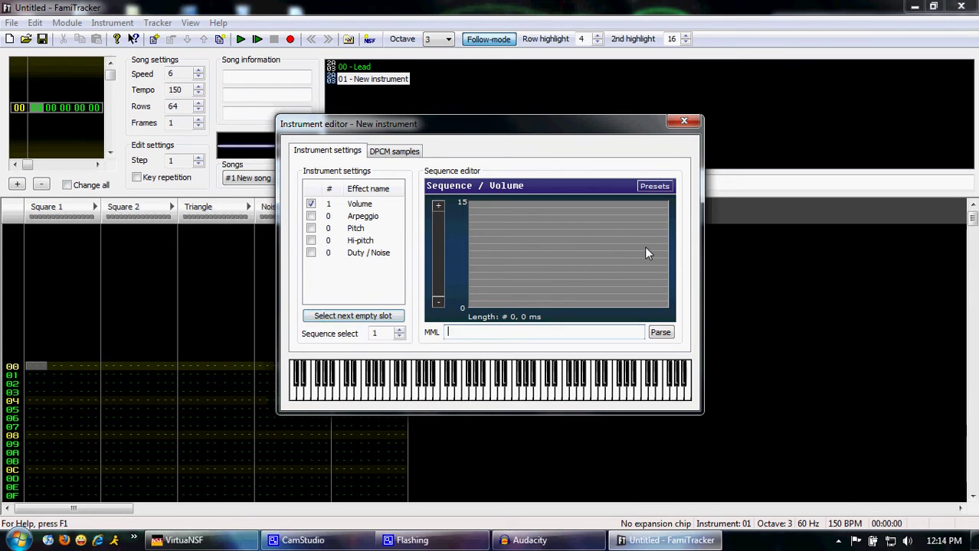
text(2)
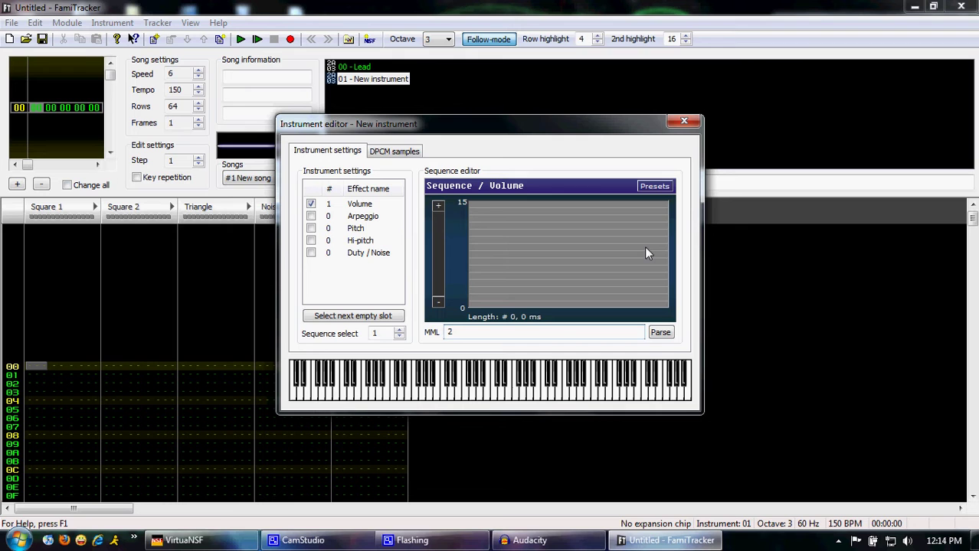
key(Return)
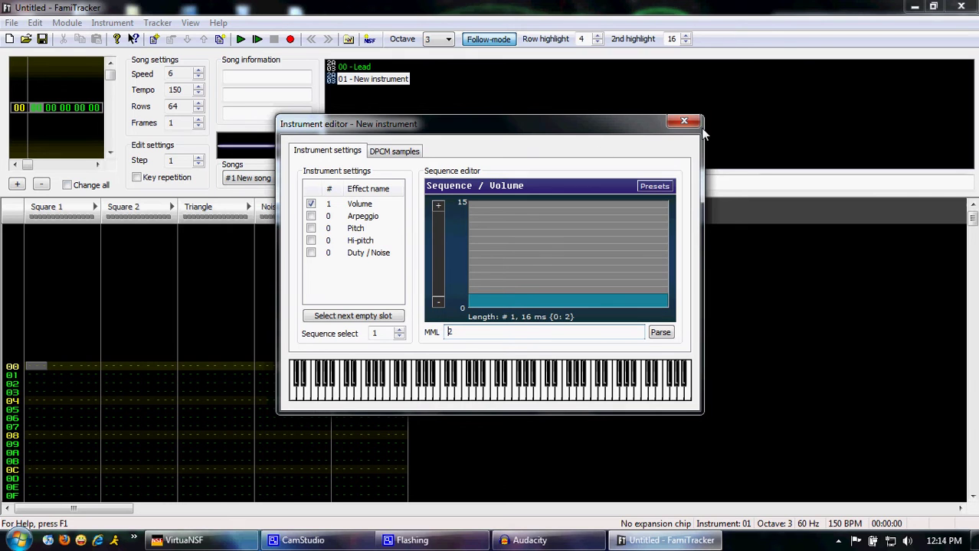
click(683, 121)
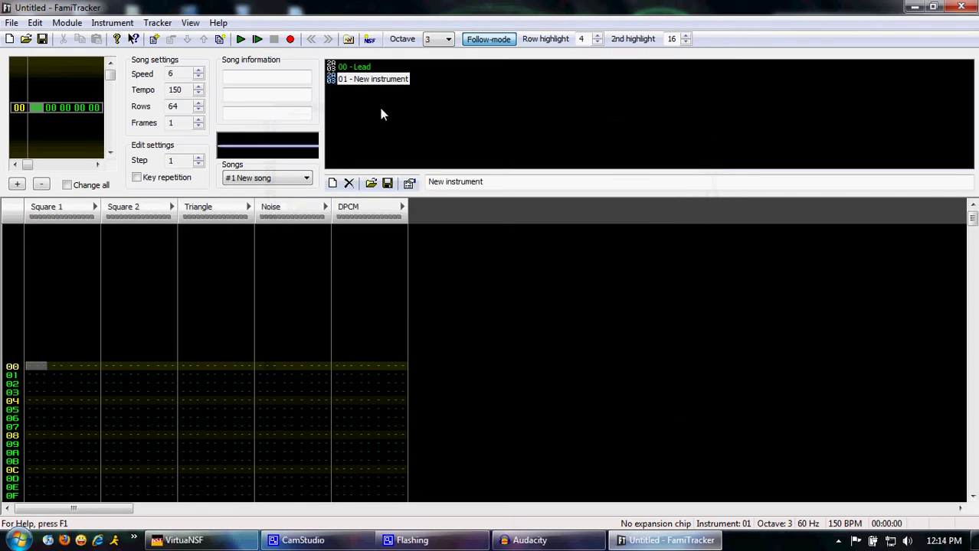
Rename instrument 01 to Echo and add a third instrument, 02
drag(515, 176, 401, 175)
text(E)
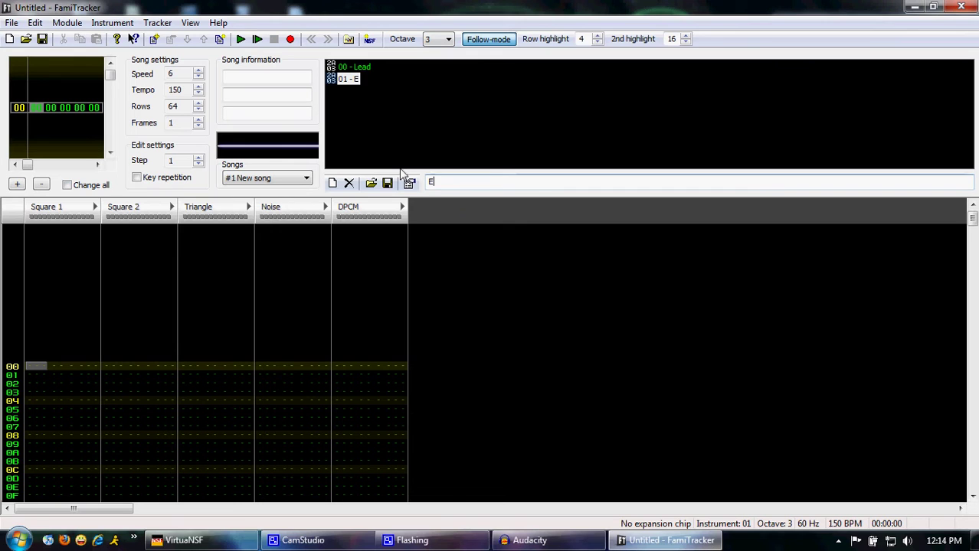
text(cho)
click(331, 183)
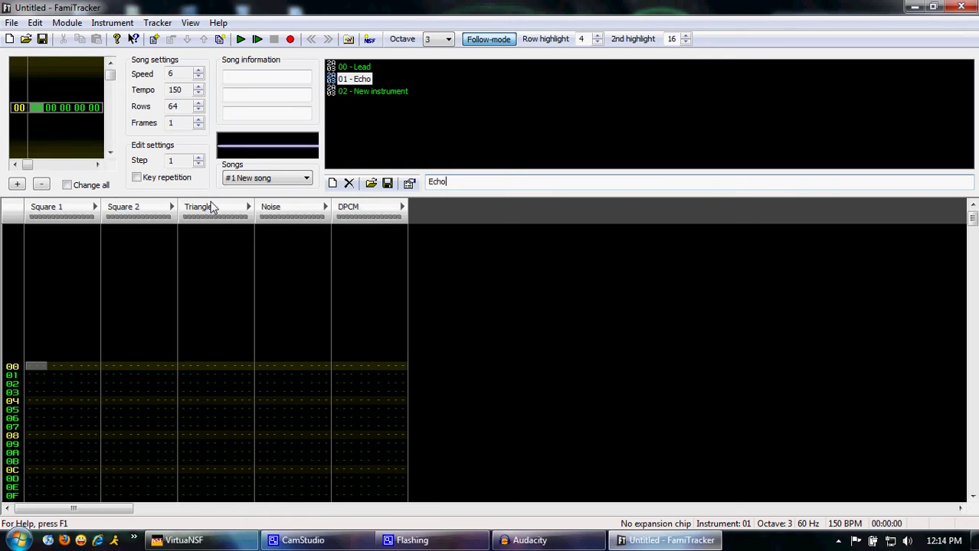
Give instrument 02 an enabled volume sequence in the next empty slot at constant level 15
double_click(371, 92)
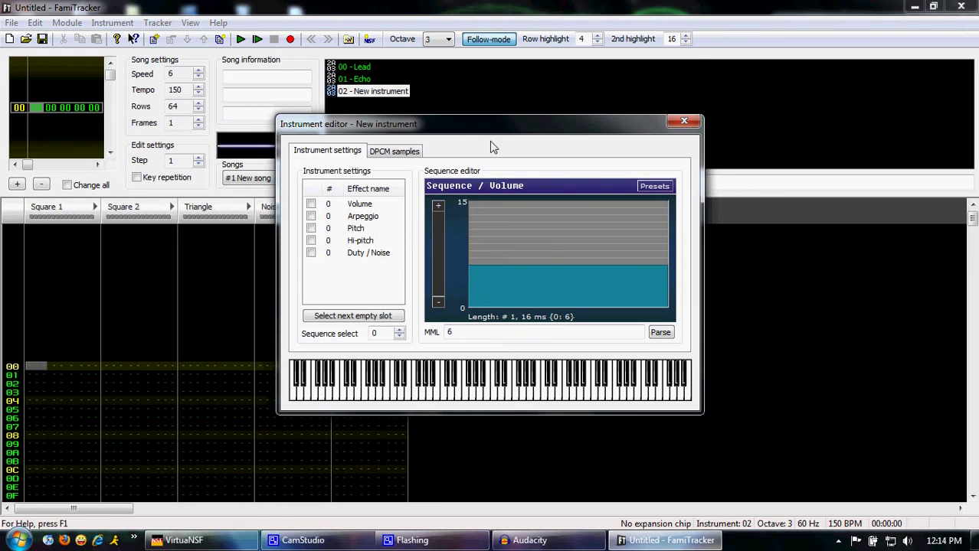
double_click(471, 331)
click(352, 317)
click(311, 203)
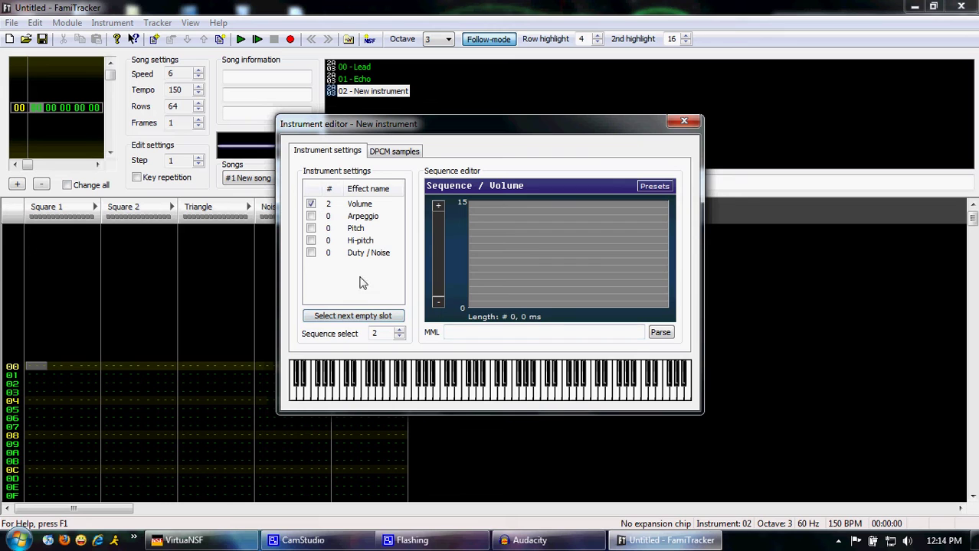
click(485, 331)
text(15)
key(Return)
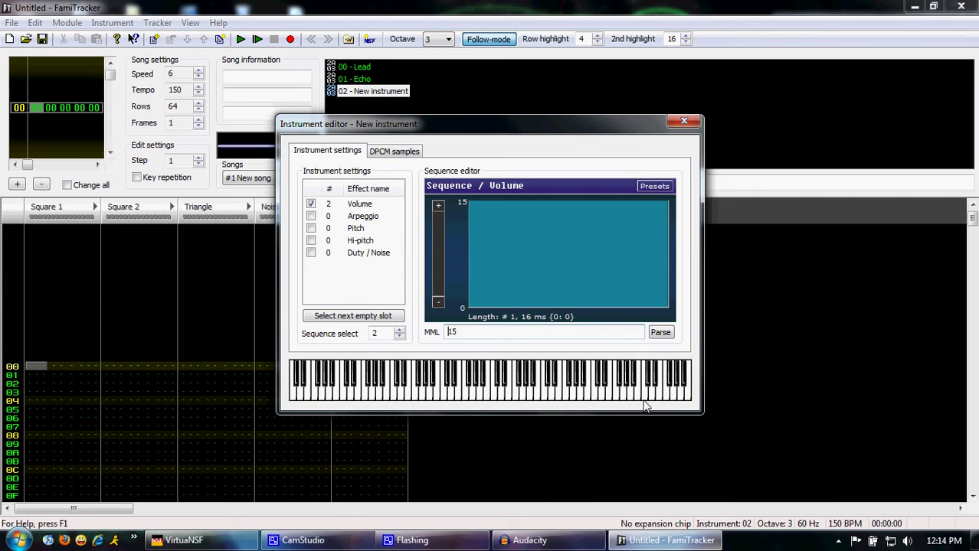
click(684, 121)
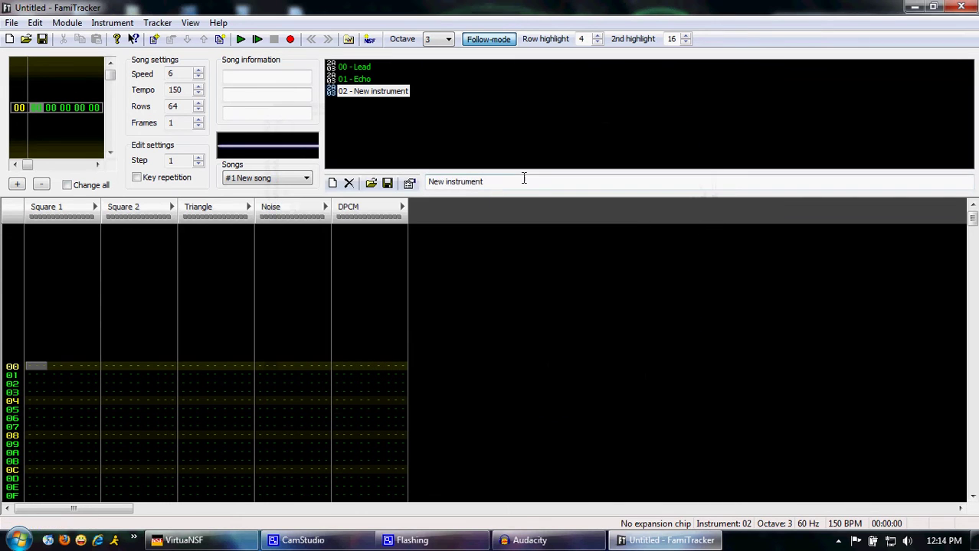
Rename instrument 02 to Triangle and add instrument 03
click(524, 178)
text(Triangle)
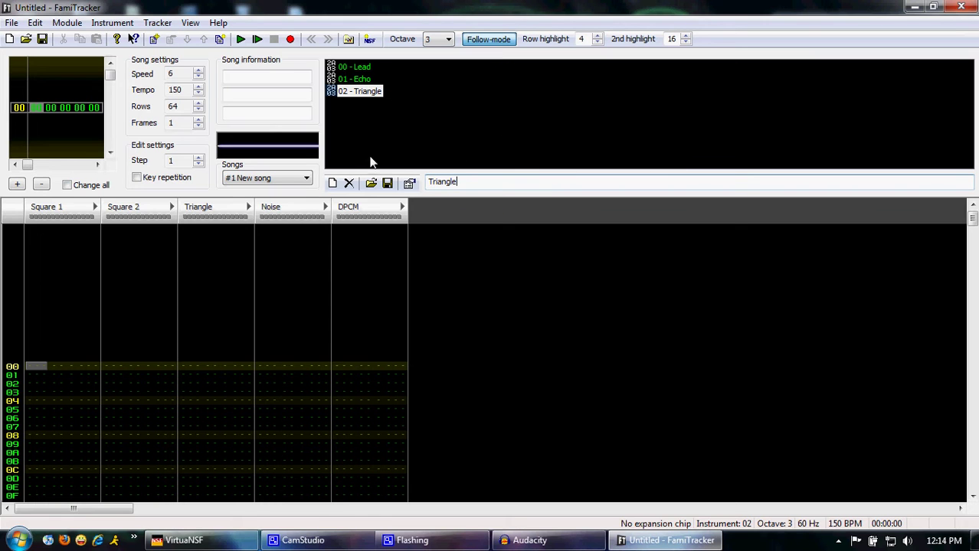
click(332, 184)
Give instrument 03 a new volume sequence decaying 15 14 13 12 and preview it
double_click(366, 105)
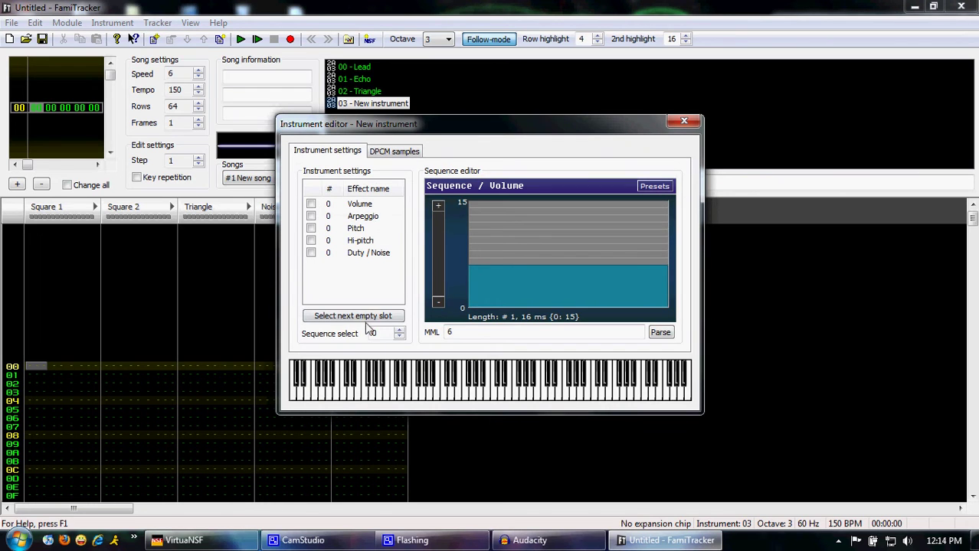
click(362, 316)
click(358, 217)
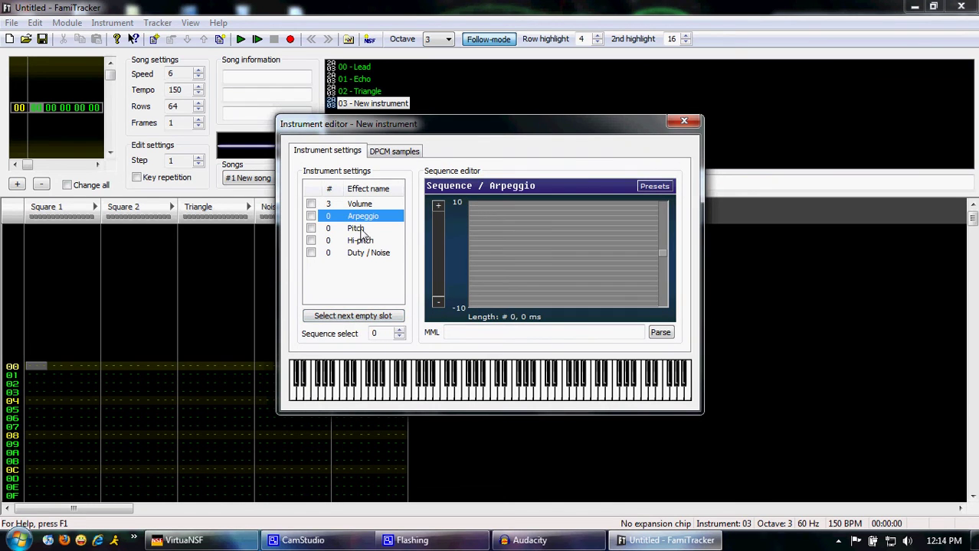
click(363, 230)
click(368, 242)
click(375, 255)
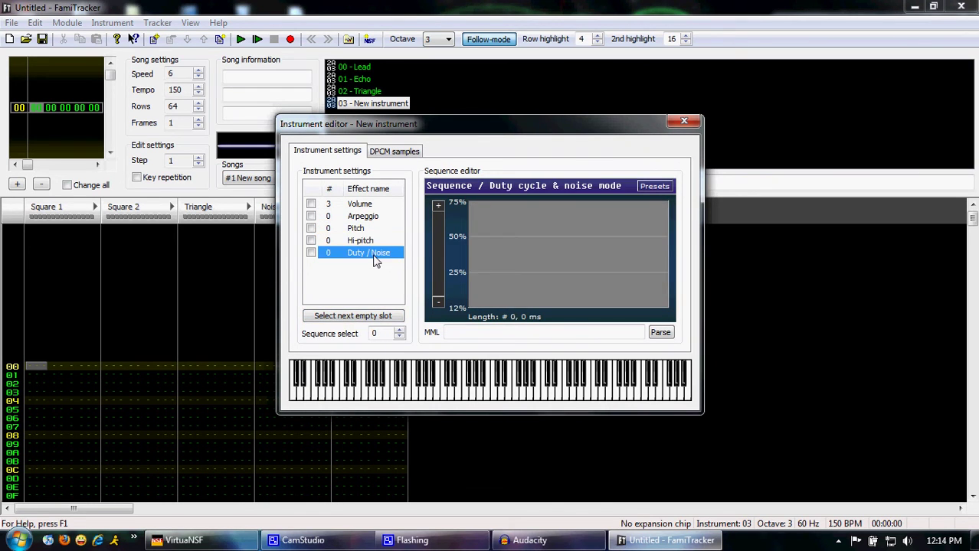
click(312, 253)
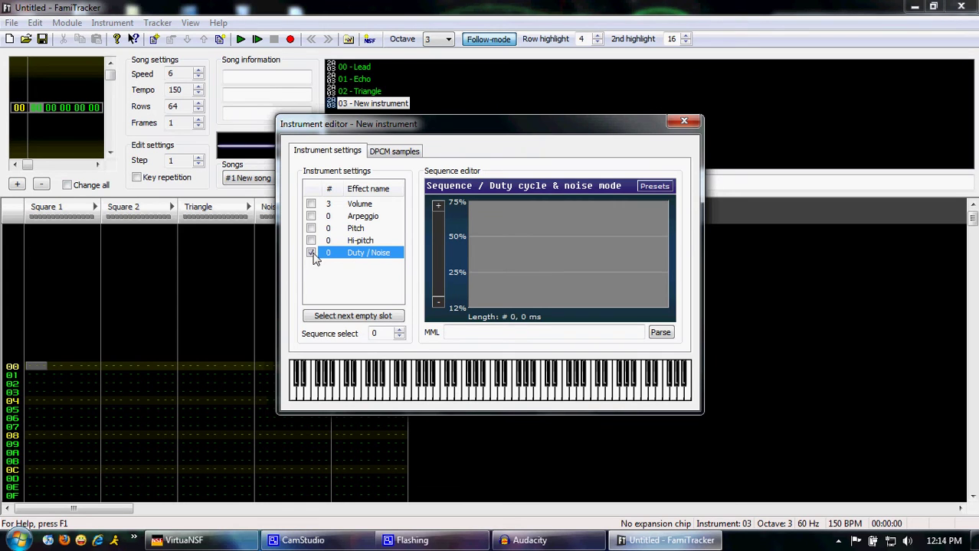
click(311, 204)
click(460, 333)
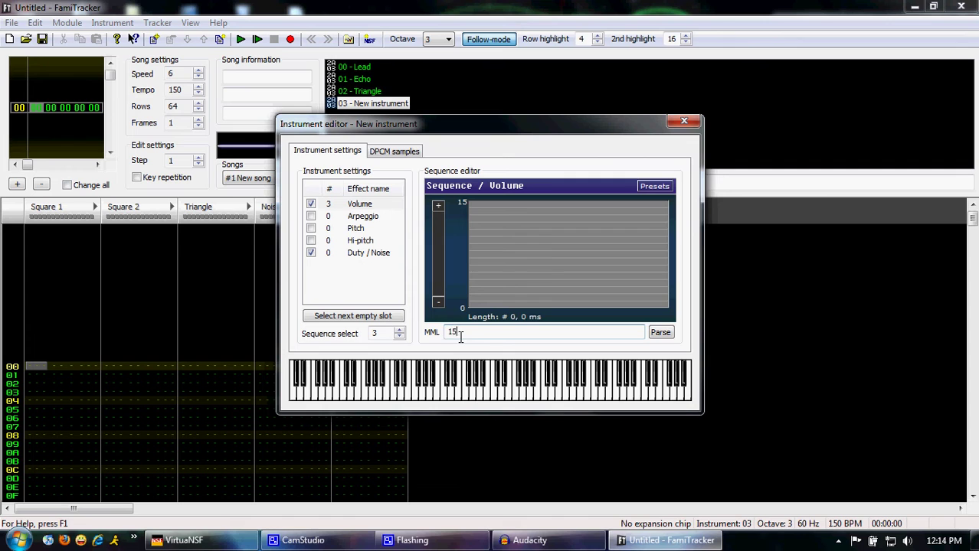
text(15 14 13 12)
key(Return)
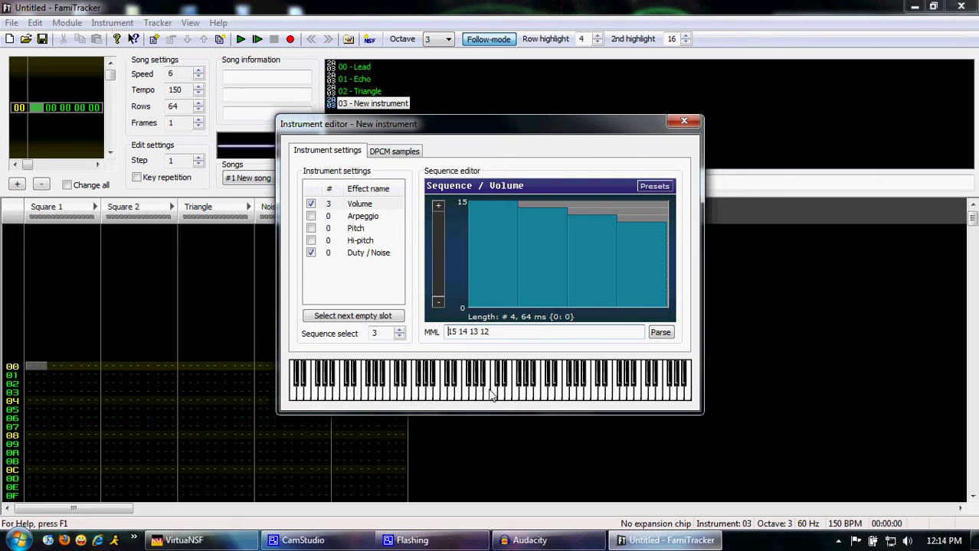
click(485, 392)
click(484, 392)
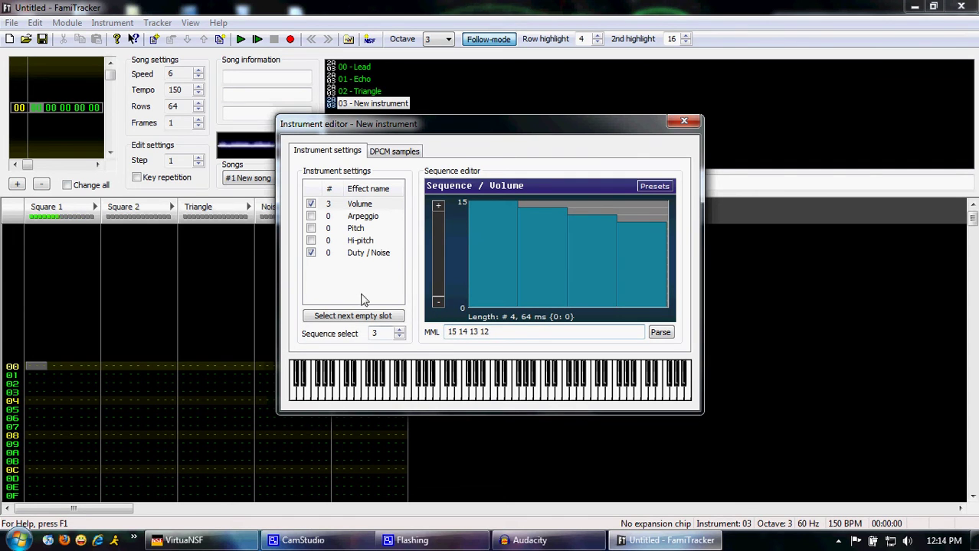
Audition duty values 1, 2 and 3 (25%, 50%, 75%), then disable Duty / Noise
click(375, 253)
click(460, 332)
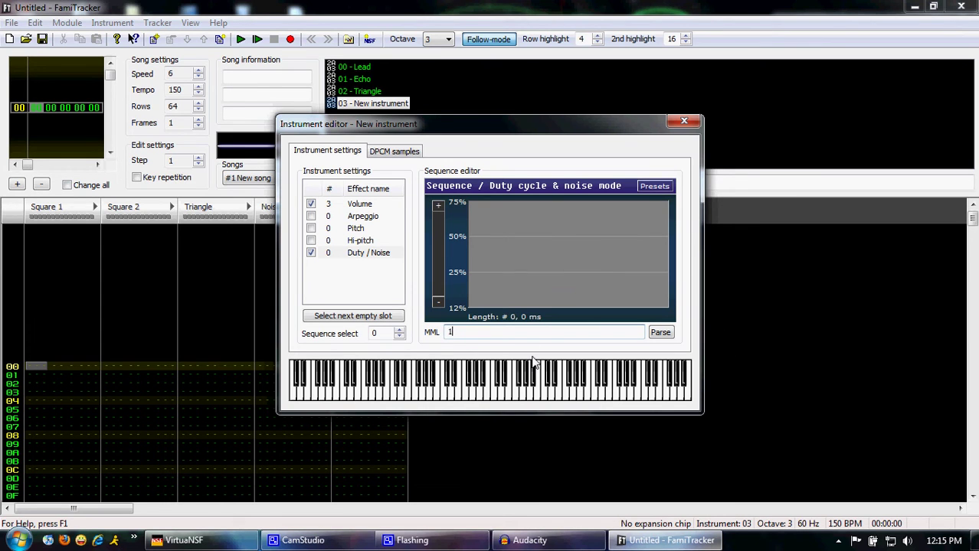
text(1)
key(Return)
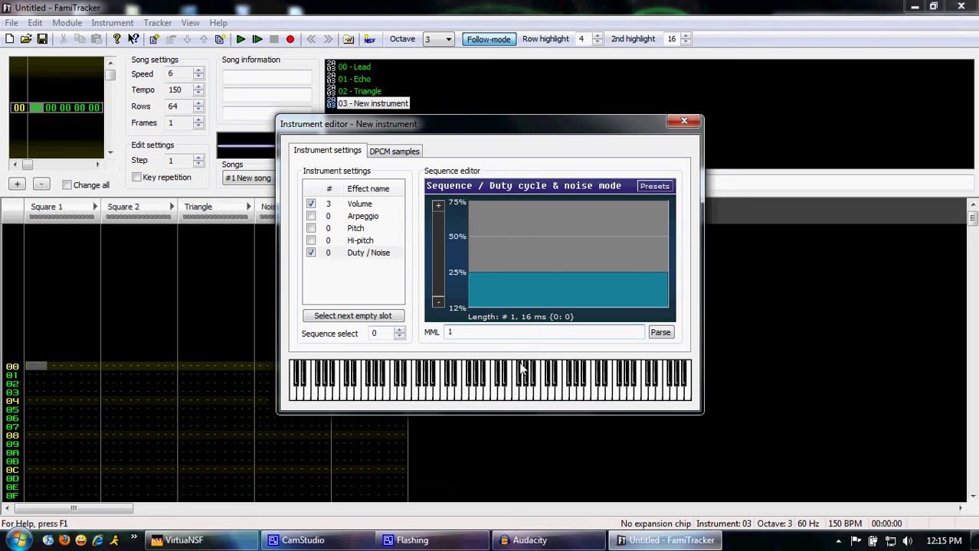
click(490, 395)
text(2)
key(Return)
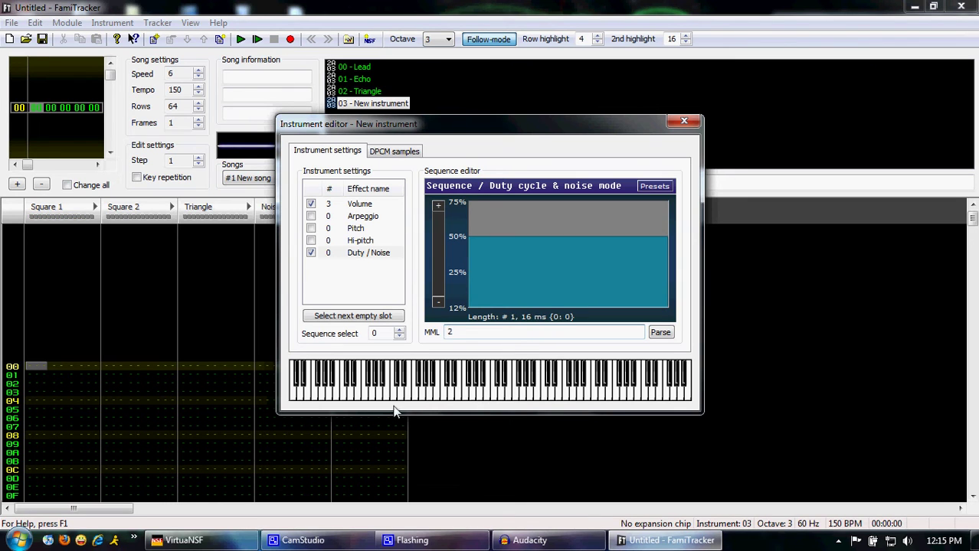
click(487, 398)
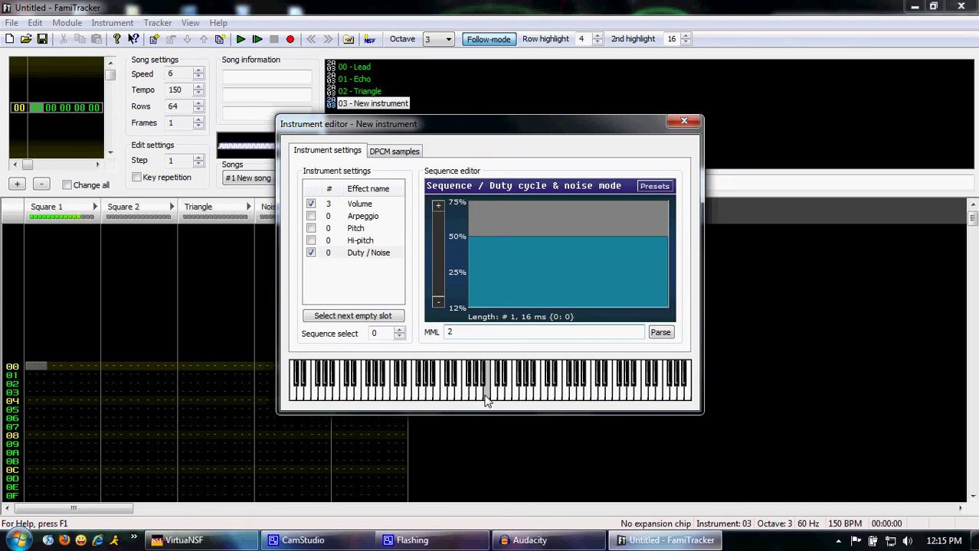
text(3)
key(Return)
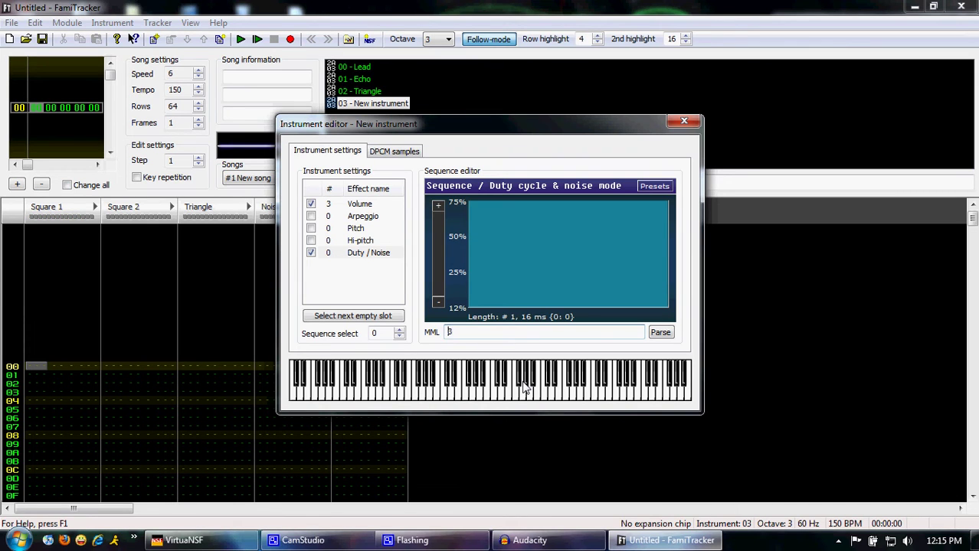
click(490, 400)
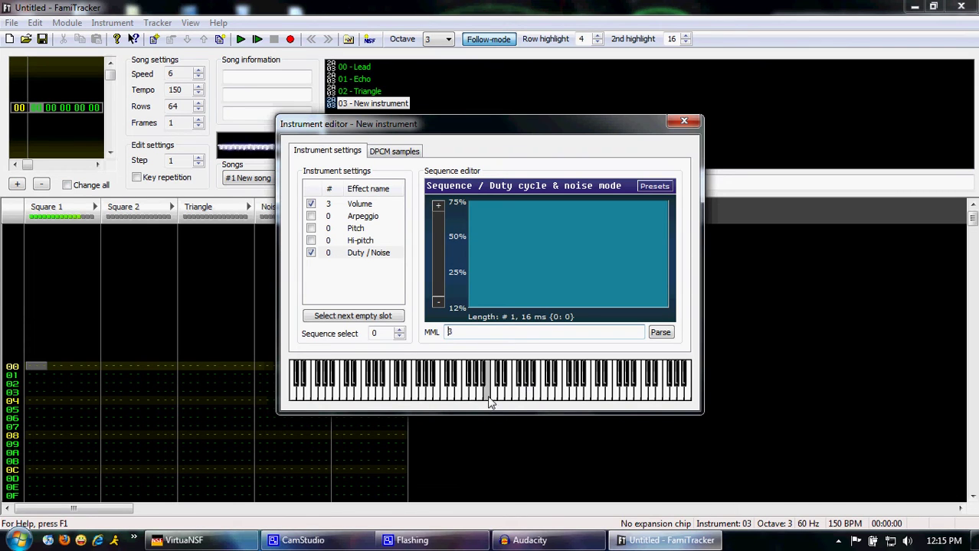
click(488, 405)
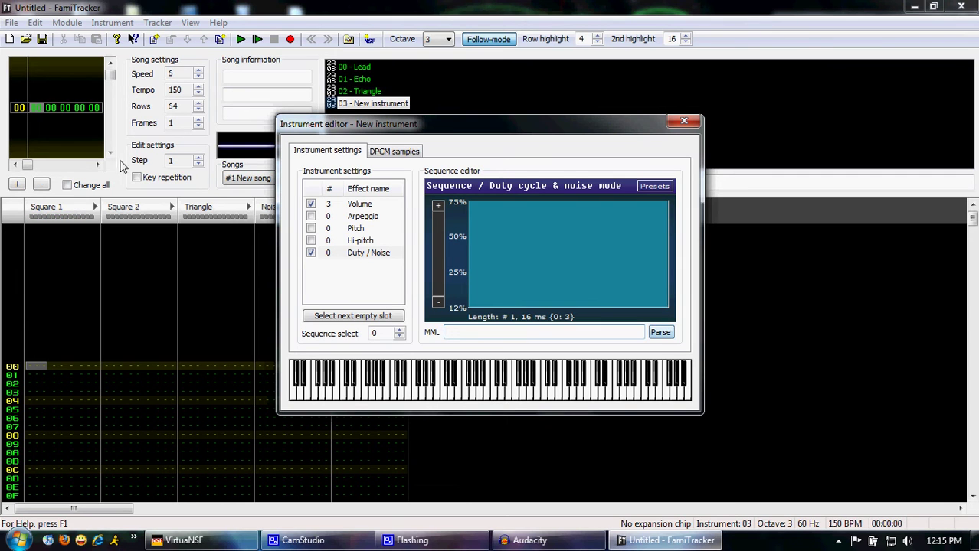
click(311, 253)
Enable the Pitch sequence with a 1 2 3 4 5 slide and preview it
click(358, 242)
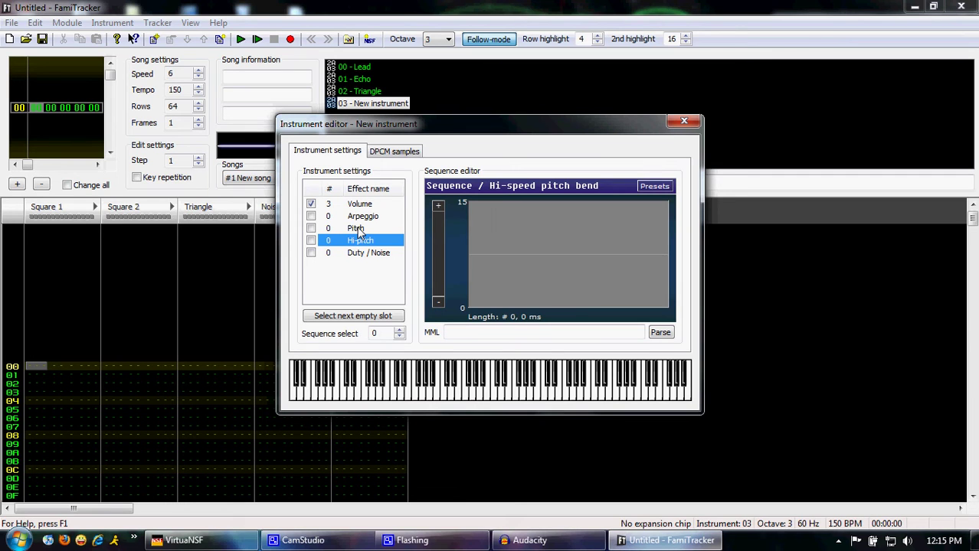
click(356, 229)
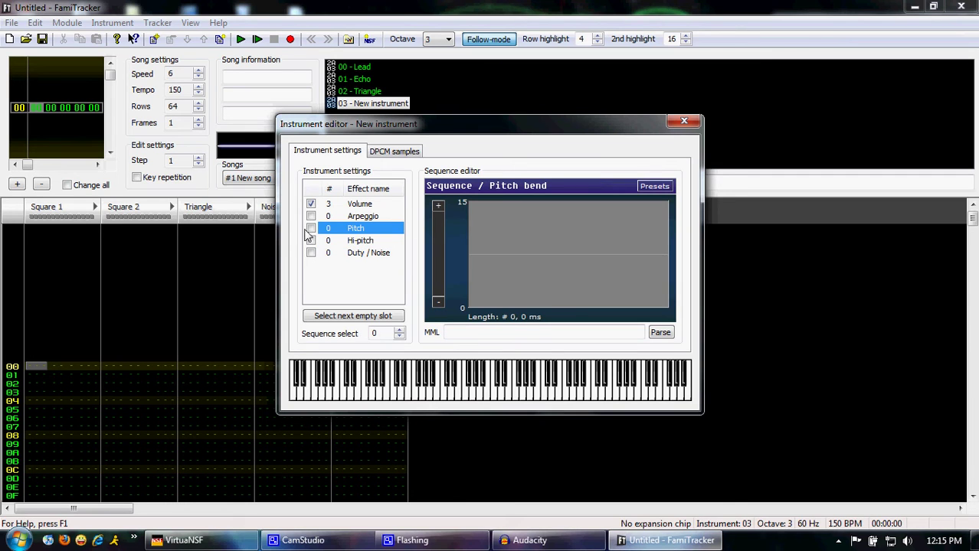
click(311, 228)
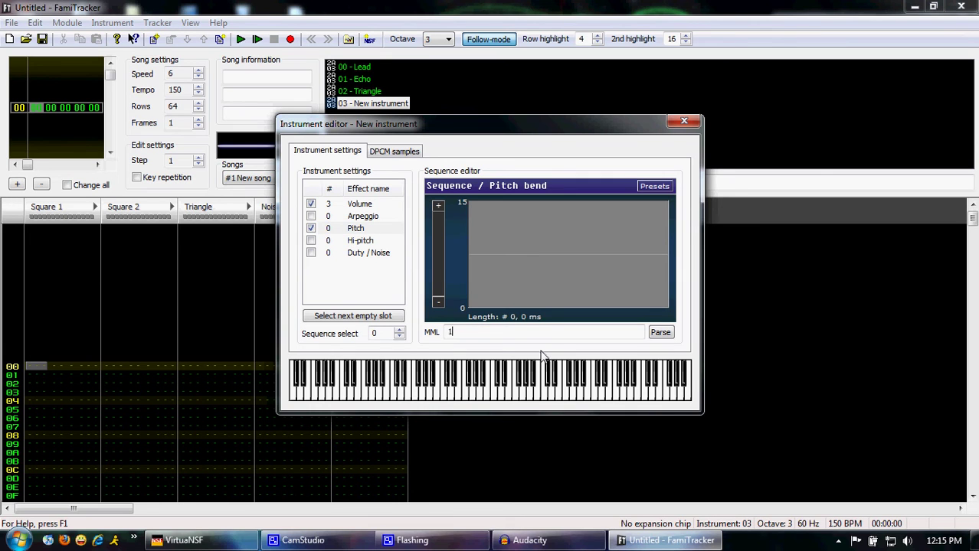
text(1 2 3 4 5)
key(Return)
click(488, 387)
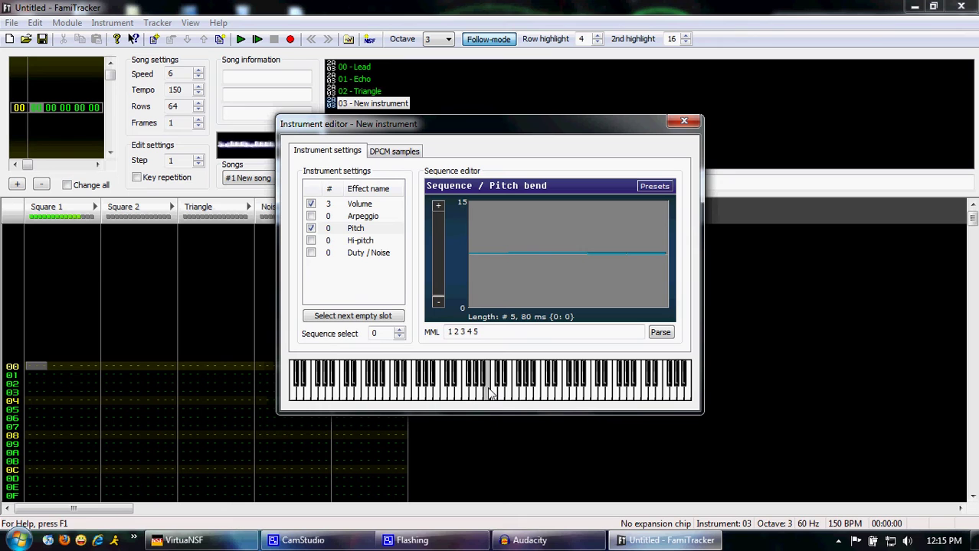
click(487, 391)
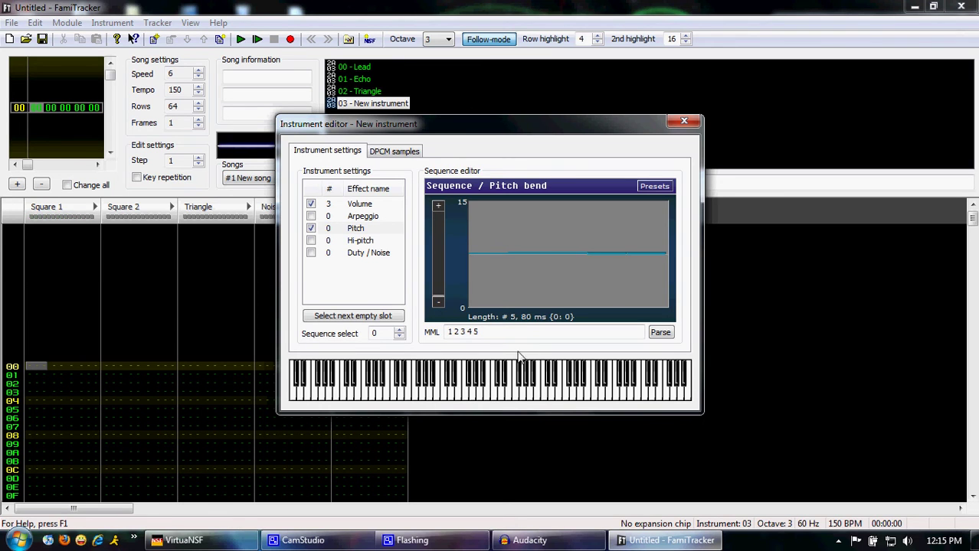
Change the pitch sequence to the single value 15 and audition several notes on the Triangle channel
drag(486, 332, 385, 328)
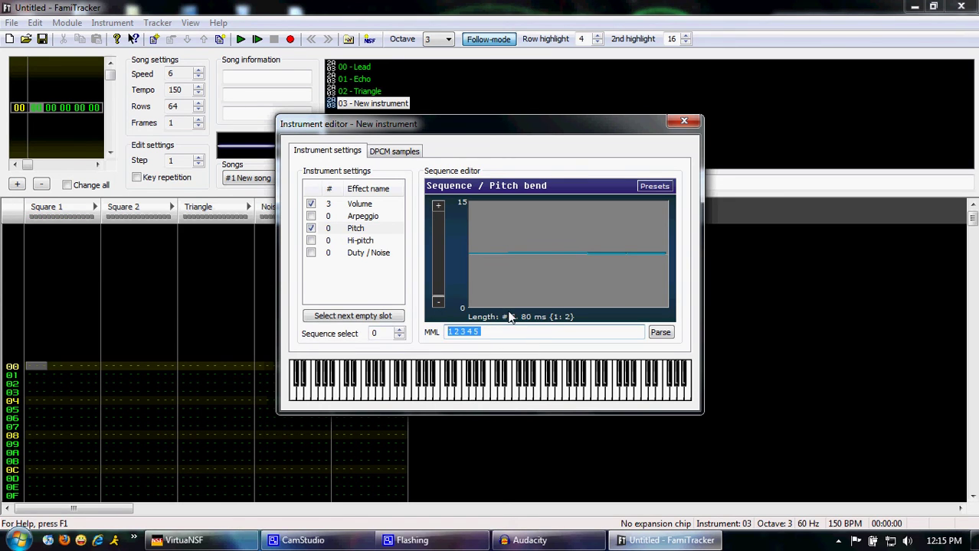
key(BackSpace)
click(189, 366)
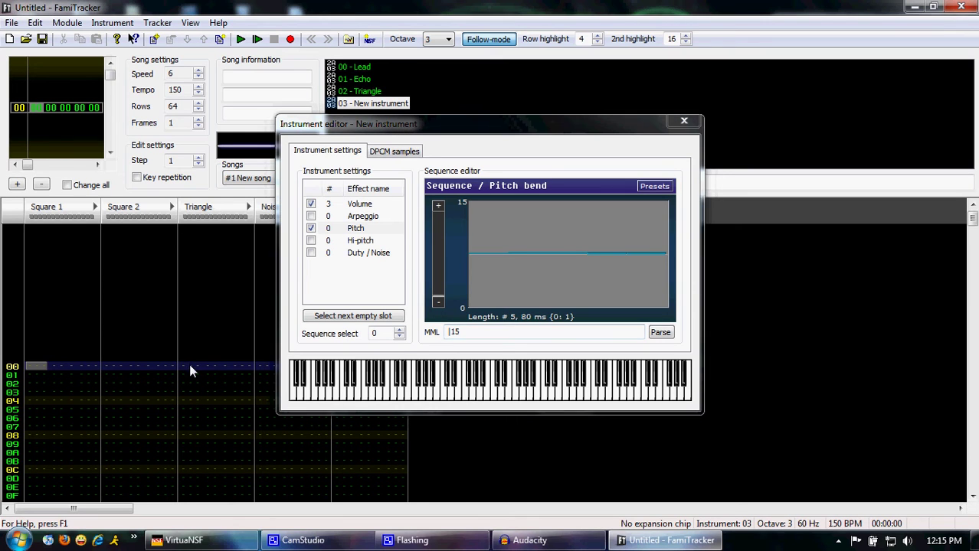
click(447, 334)
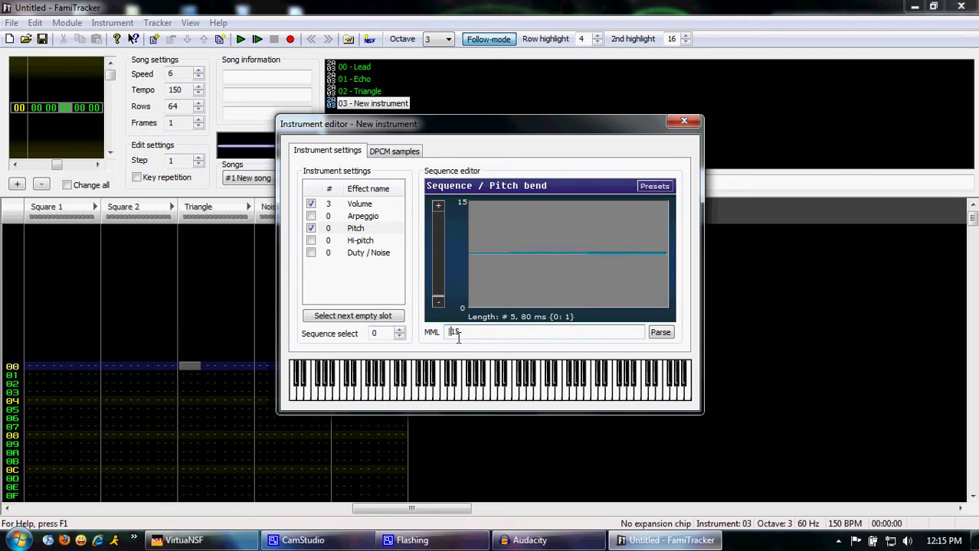
click(663, 337)
click(513, 397)
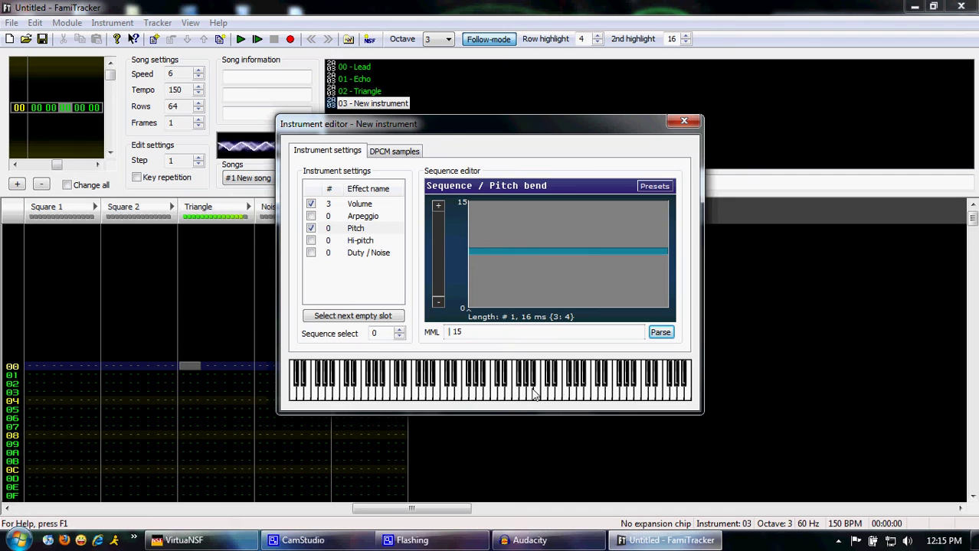
click(451, 391)
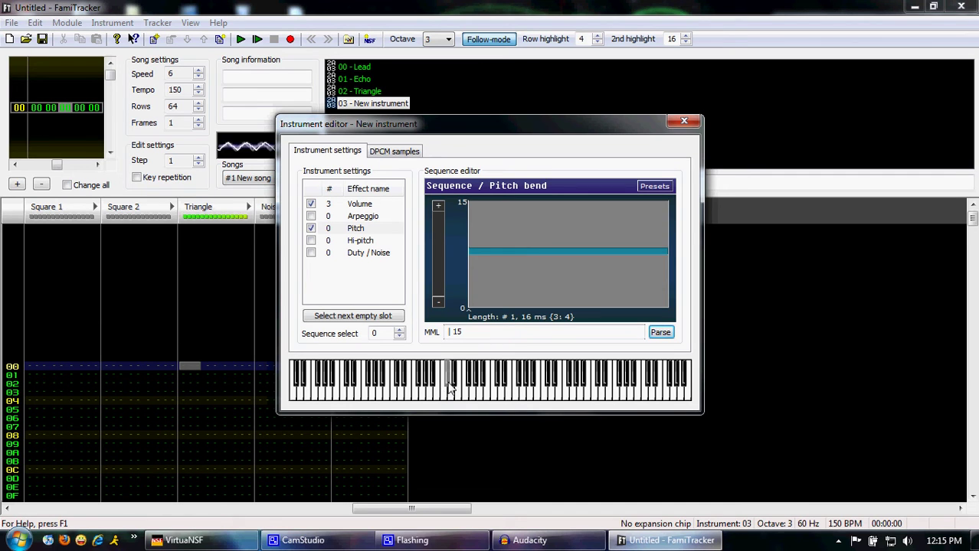
click(554, 392)
click(560, 392)
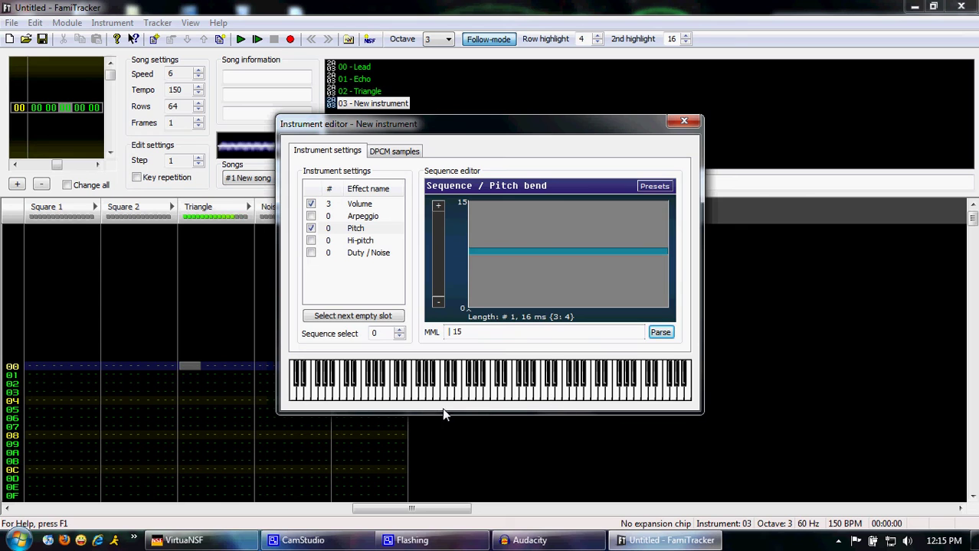
click(515, 380)
click(587, 390)
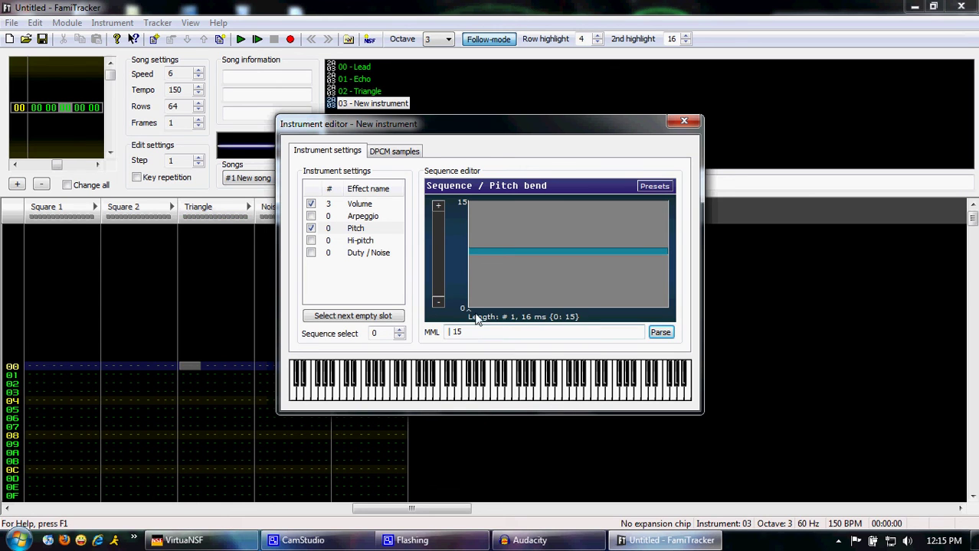
Enable instrument 03's arpeggio as 0 7 12 and test it on low and high notes via Square 1
click(311, 228)
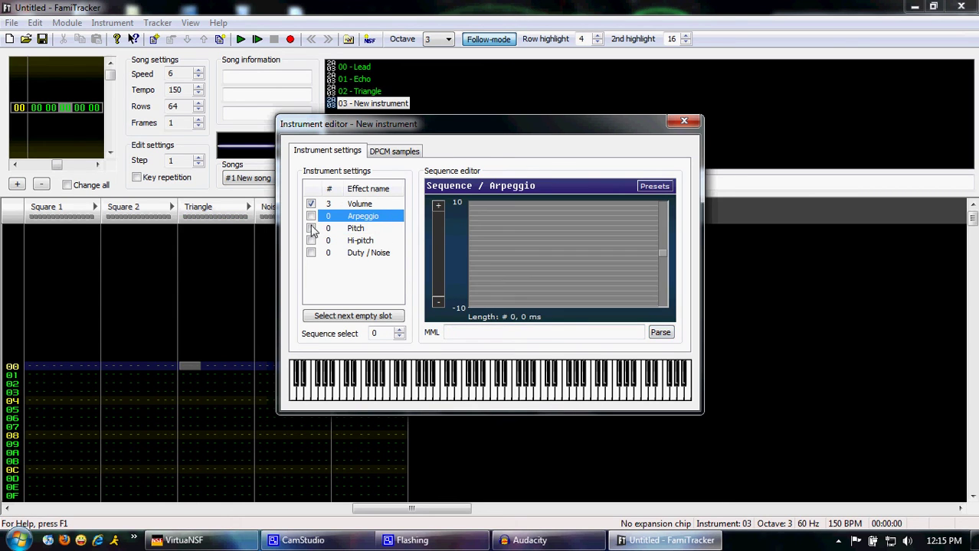
click(36, 367)
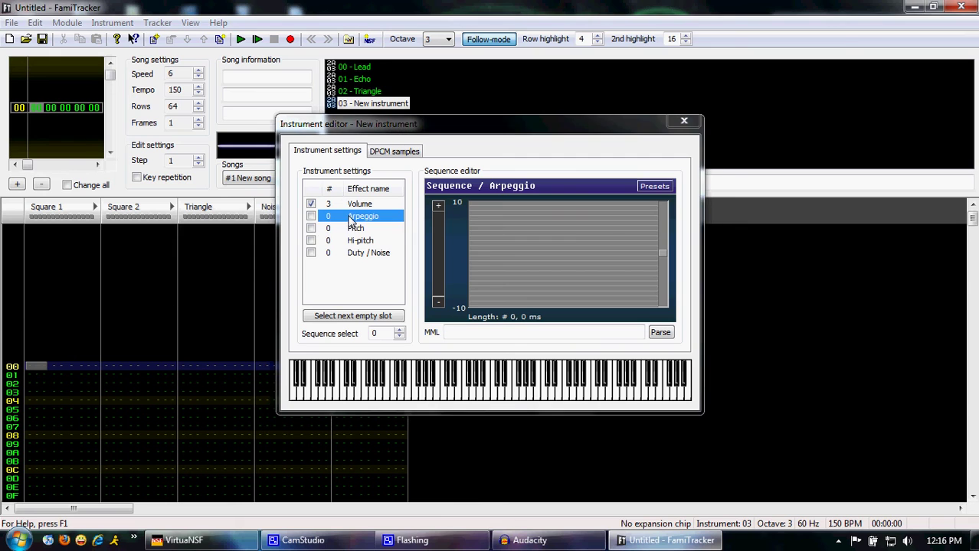
click(320, 222)
click(311, 215)
click(459, 332)
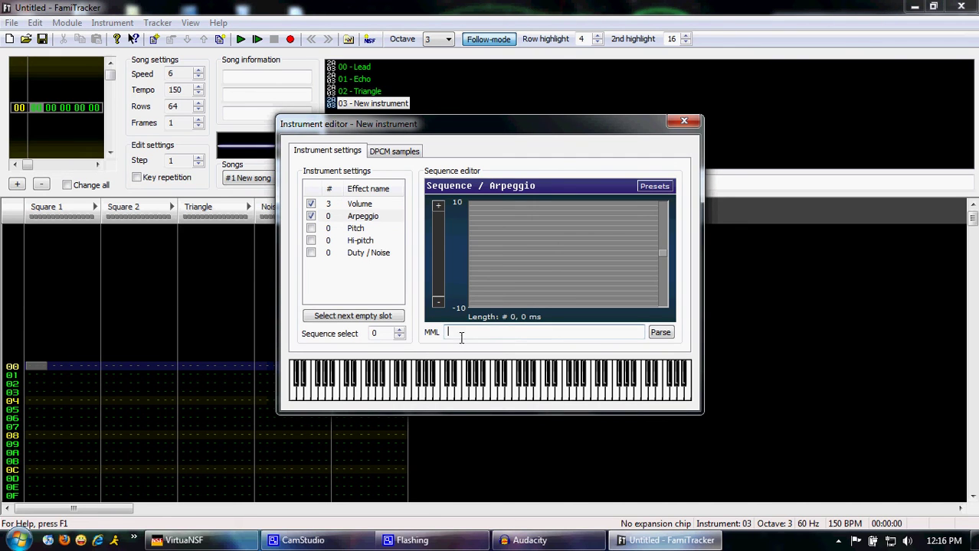
text(0 7 12)
key(Return)
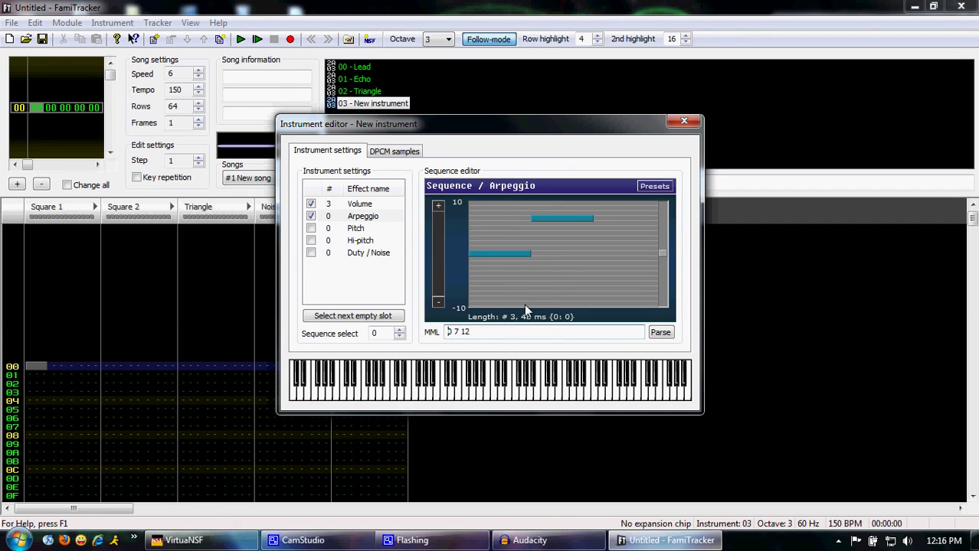
click(477, 396)
click(493, 396)
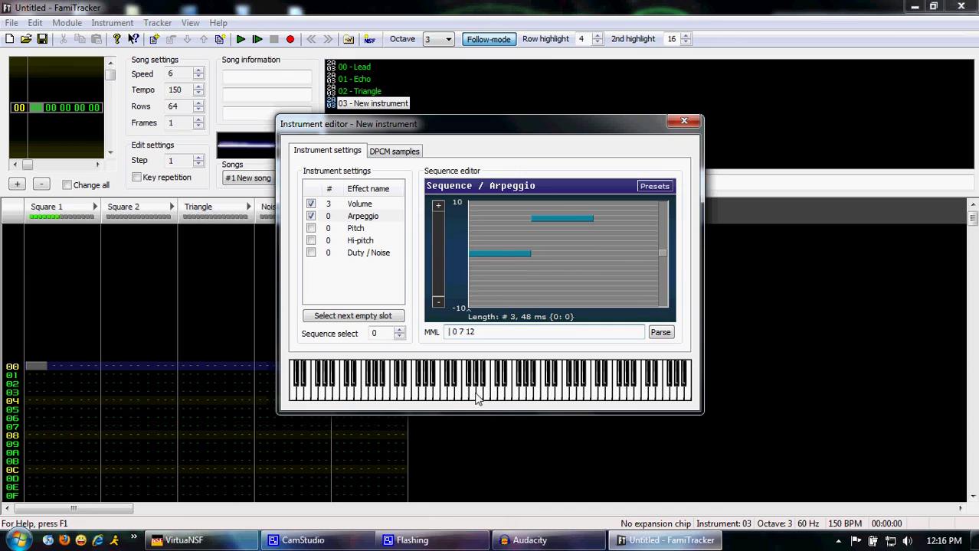
click(580, 397)
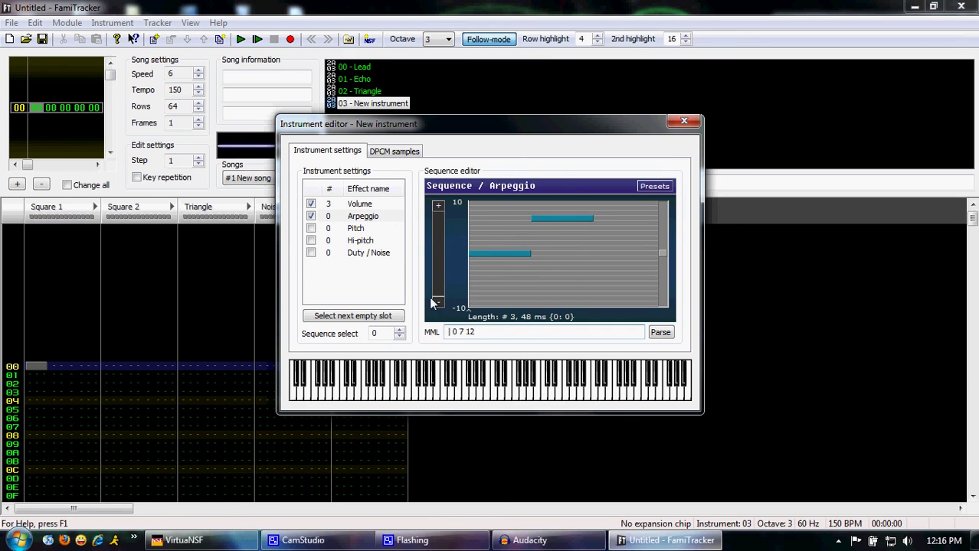
Turn off the arpeggio, move the editor aside, select the DPCM channel and show the empty DPCM samples page
click(310, 216)
click(357, 203)
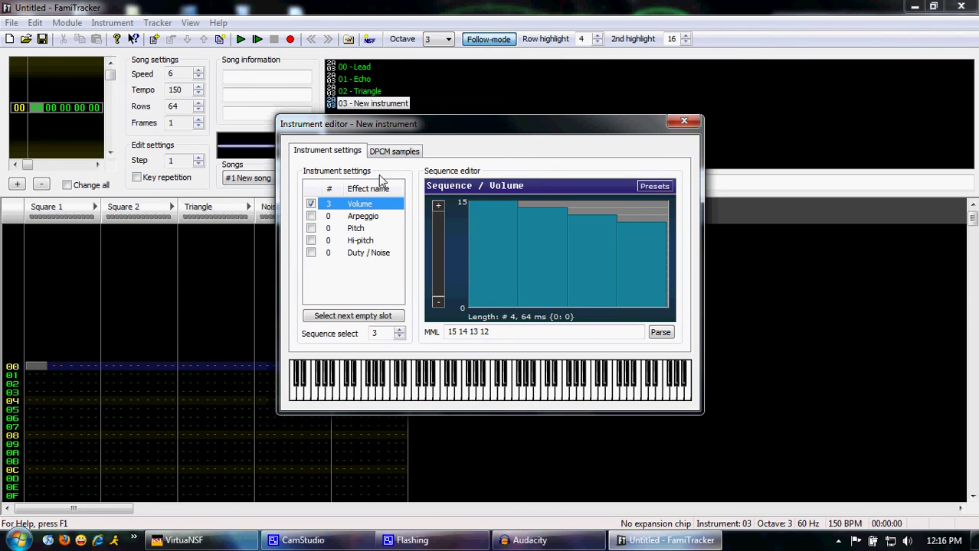
drag(417, 130, 566, 103)
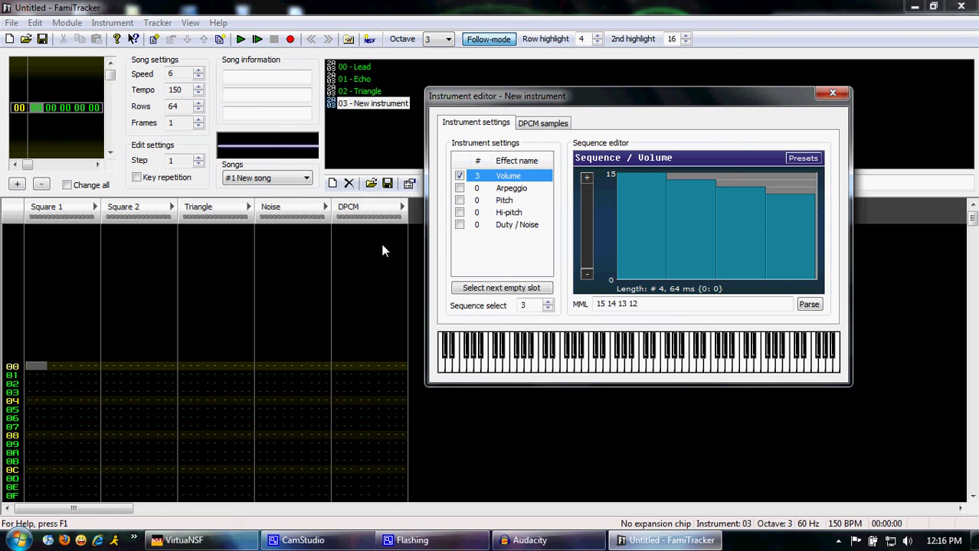
click(350, 369)
click(544, 125)
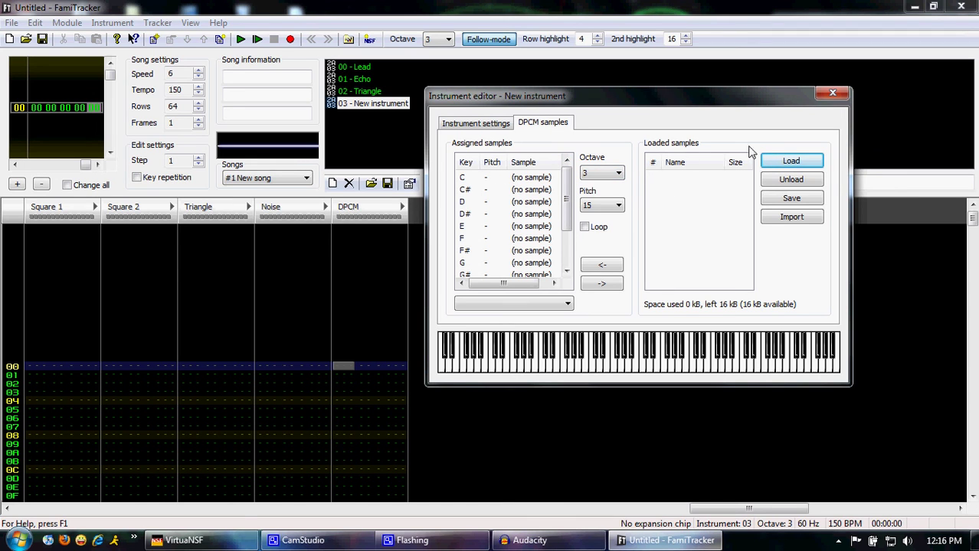
Load the kick.dmc sample file into the instrument's DPCM samples
click(788, 164)
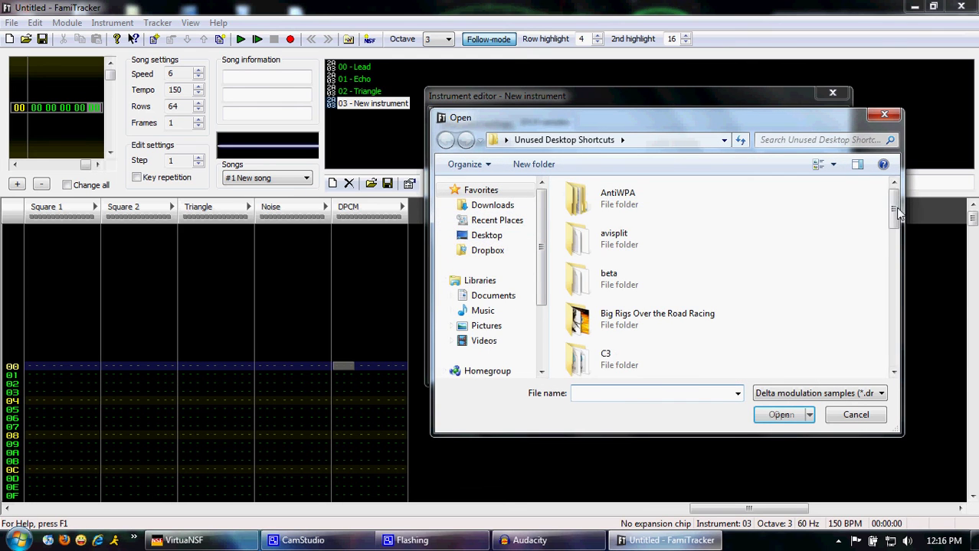
drag(895, 209, 896, 366)
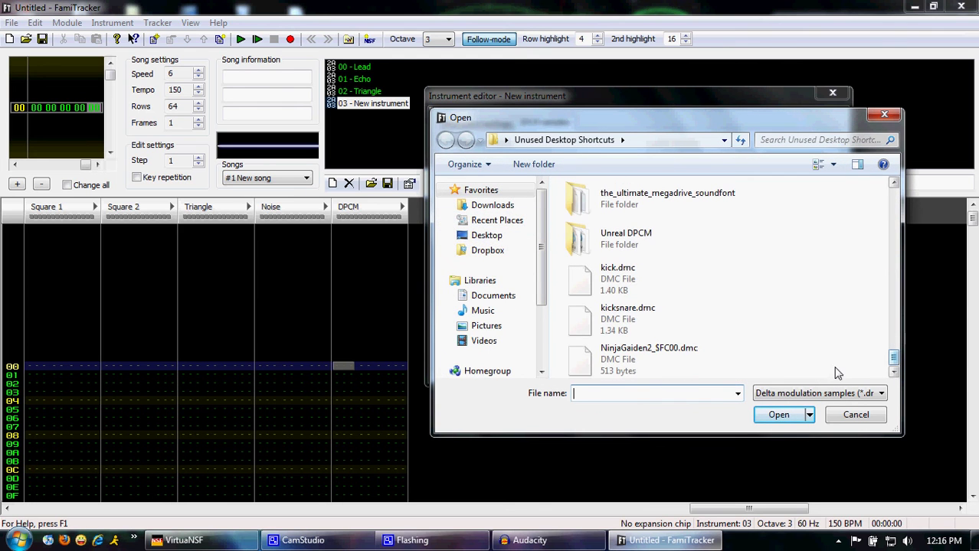
click(628, 282)
click(628, 320)
click(631, 277)
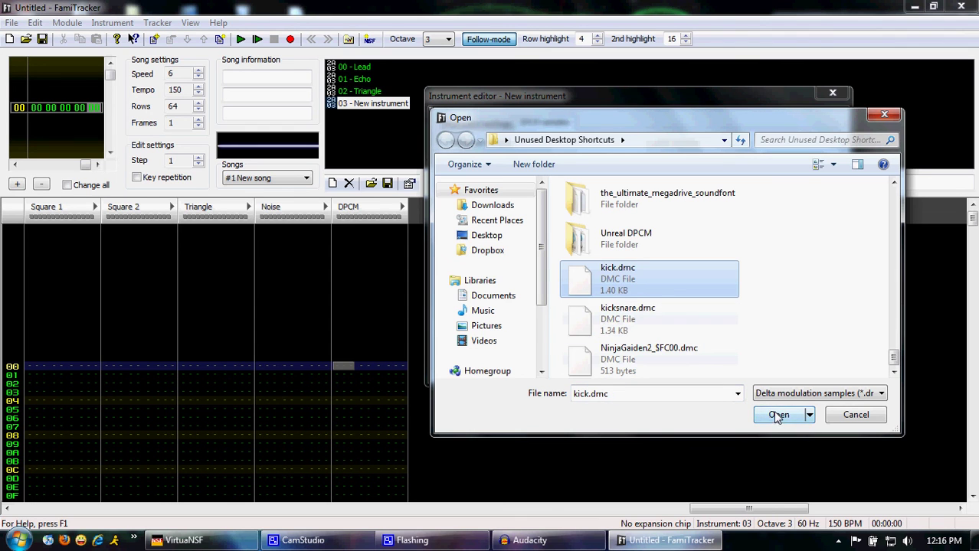
click(773, 415)
Assign kick.dmc to key C3 at pitch 15 and audition it on the piano
click(703, 177)
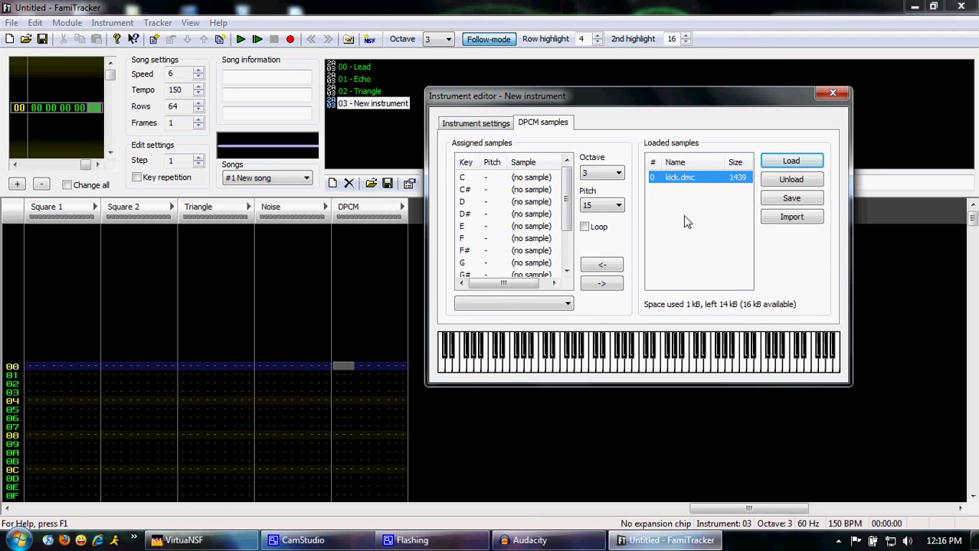
click(601, 266)
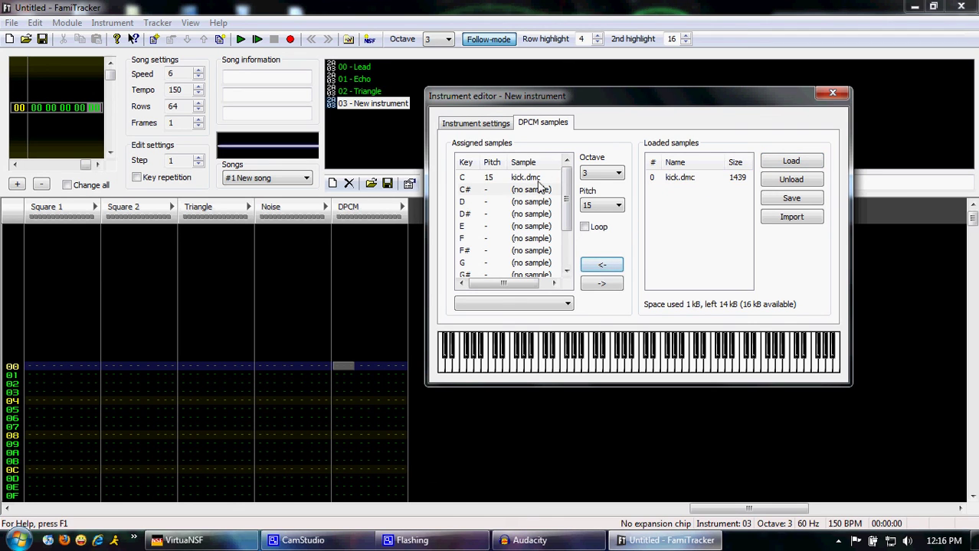
click(592, 367)
click(594, 367)
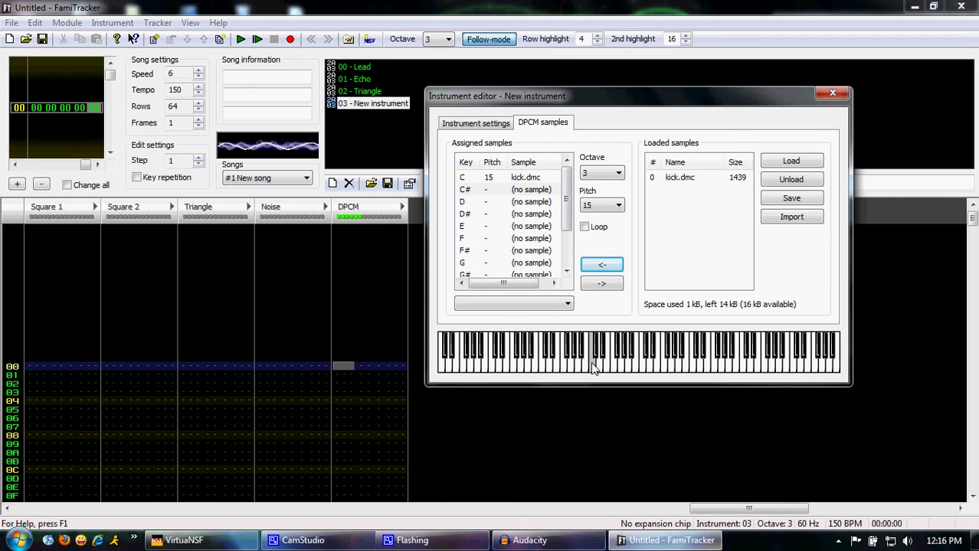